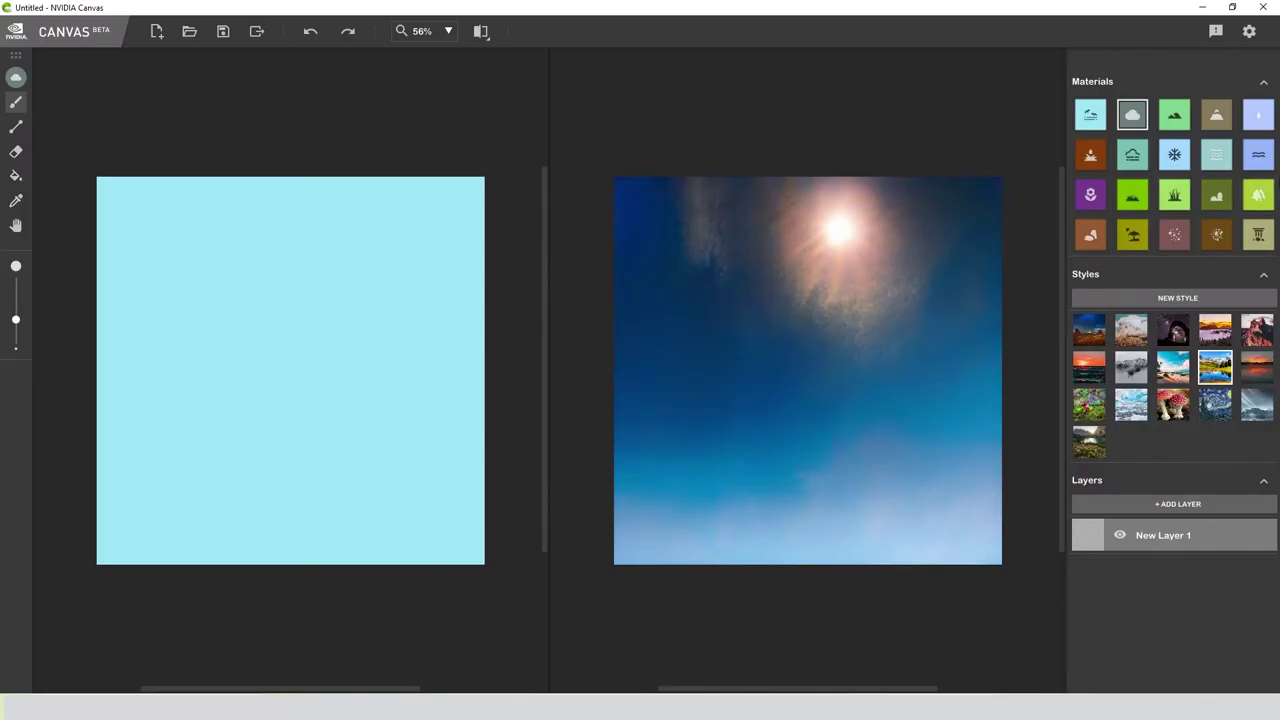
- Paint the yellow-green tree material in vertical strokes across the upper right and upper middle of the sky-filled canvas
drag(369, 314, 378, 213)
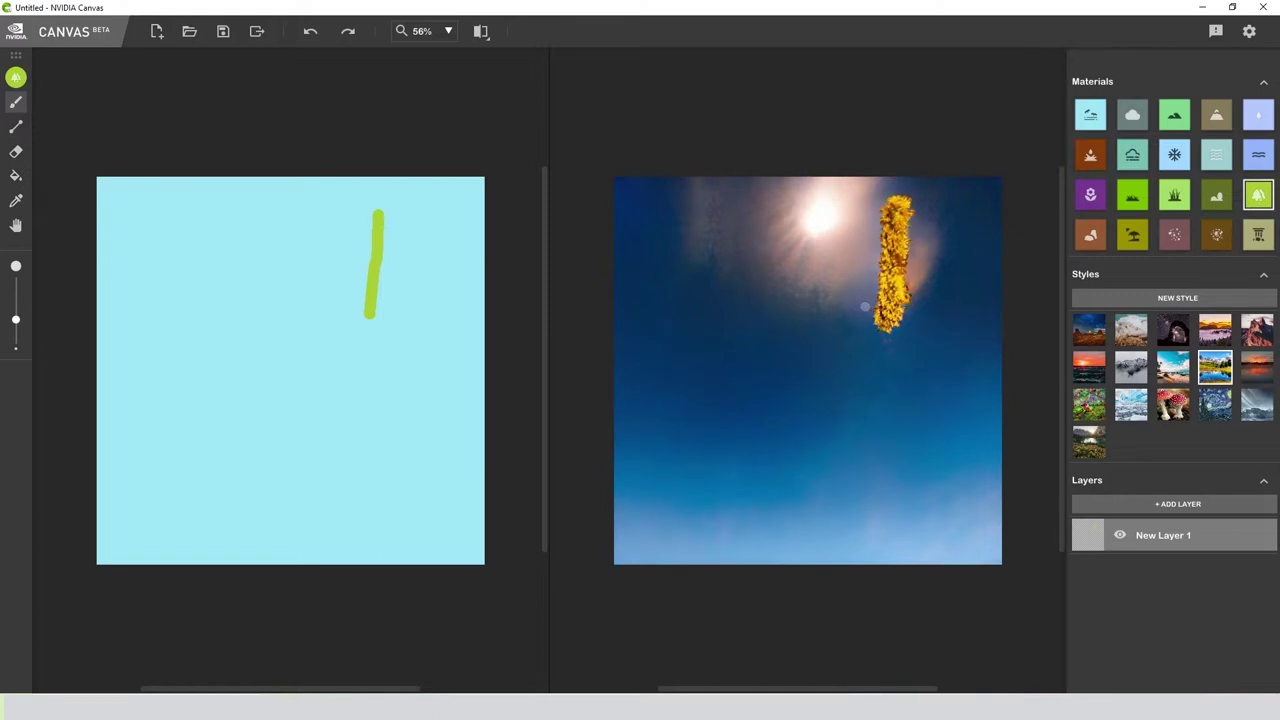
drag(350, 322, 353, 252)
mouse_move(337, 322)
mouse_down()
mouse_move(333, 258)
mouse_move(296, 258)
mouse_up()
mouse_move(297, 306)
mouse_down()
mouse_move(284, 258)
mouse_move(260, 264)
mouse_up()
drag(258, 306, 243, 280)
drag(224, 309, 214, 290)
drag(332, 260, 345, 203)
mouse_move(352, 253)
mouse_down()
mouse_move(356, 205)
mouse_move(379, 198)
mouse_up()
drag(391, 226, 396, 190)
drag(400, 251, 403, 206)
drag(396, 310, 410, 264)
mouse_move(436, 325)
mouse_down()
mouse_move(441, 263)
mouse_move(406, 258)
mouse_move(403, 232)
mouse_move(428, 255)
mouse_move(430, 203)
mouse_up()
mouse_move(448, 246)
mouse_down()
mouse_move(455, 192)
mouse_move(462, 242)
mouse_move(472, 190)
mouse_move(466, 321)
mouse_up()
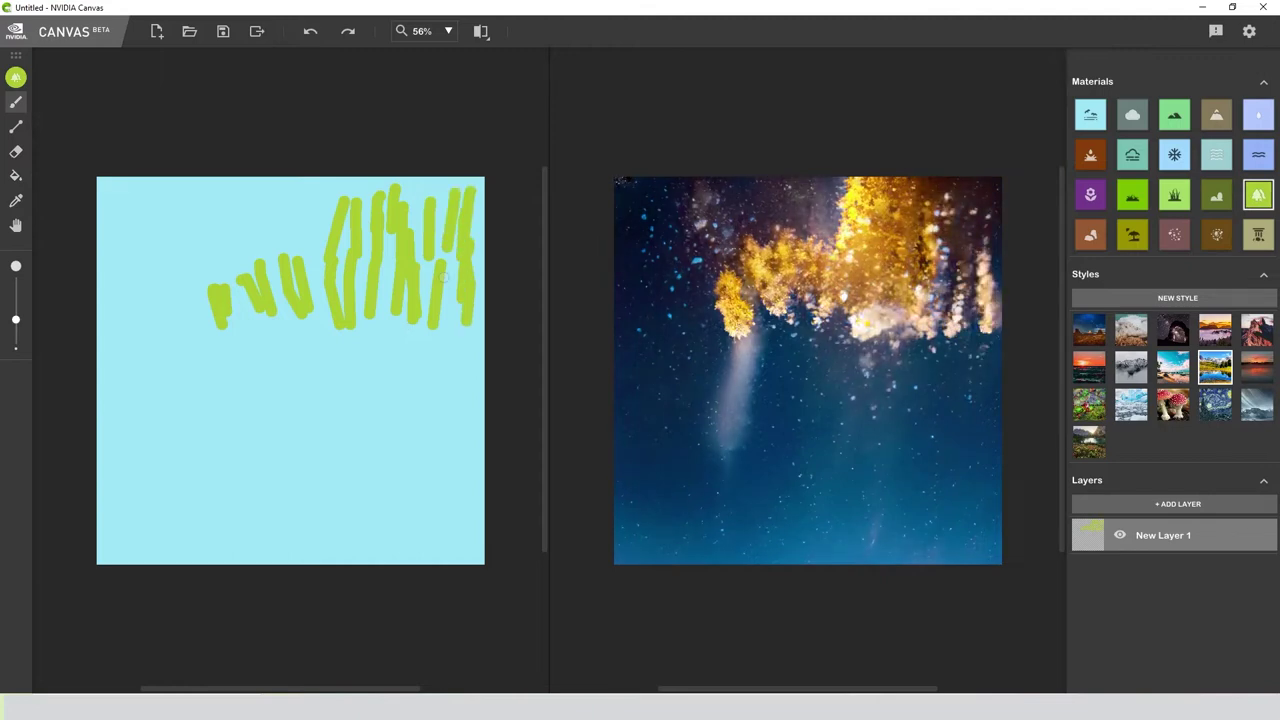
mouse_move(445, 205)
mouse_down()
mouse_move(452, 325)
mouse_move(463, 242)
mouse_move(478, 302)
mouse_up()
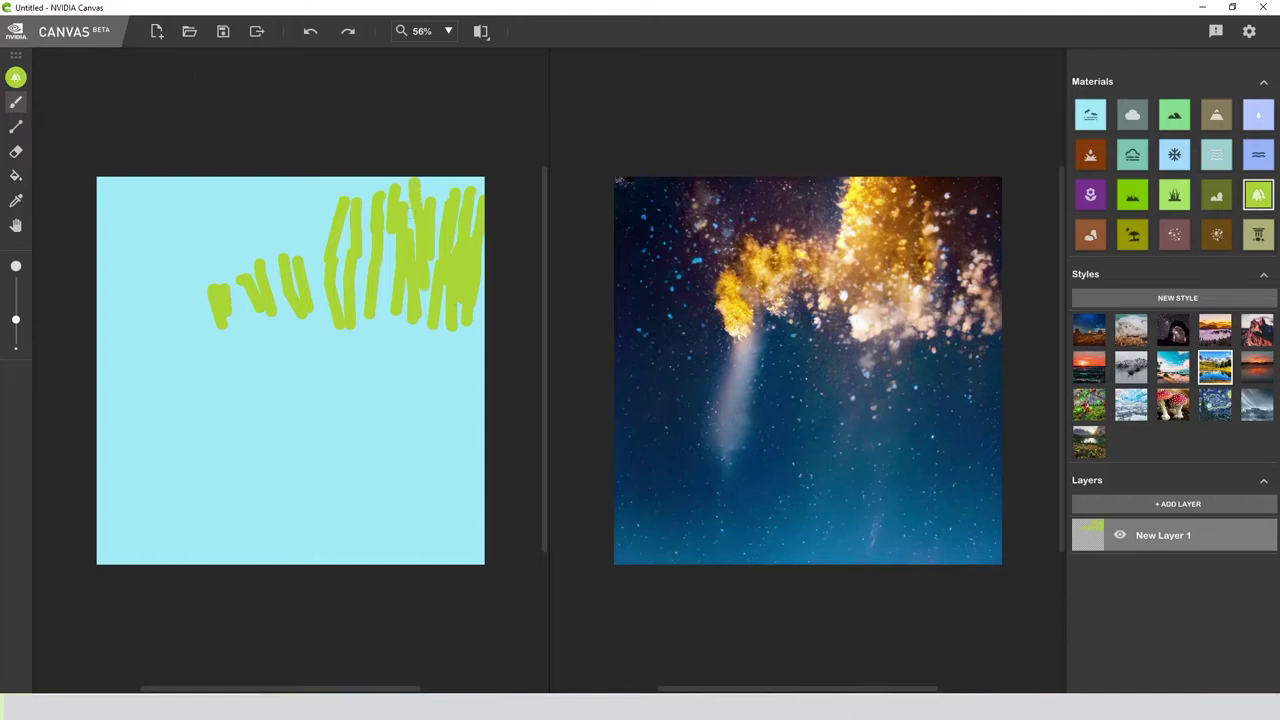
mouse_move(424, 305)
mouse_down()
mouse_move(432, 184)
mouse_move(394, 297)
mouse_move(341, 311)
mouse_up()
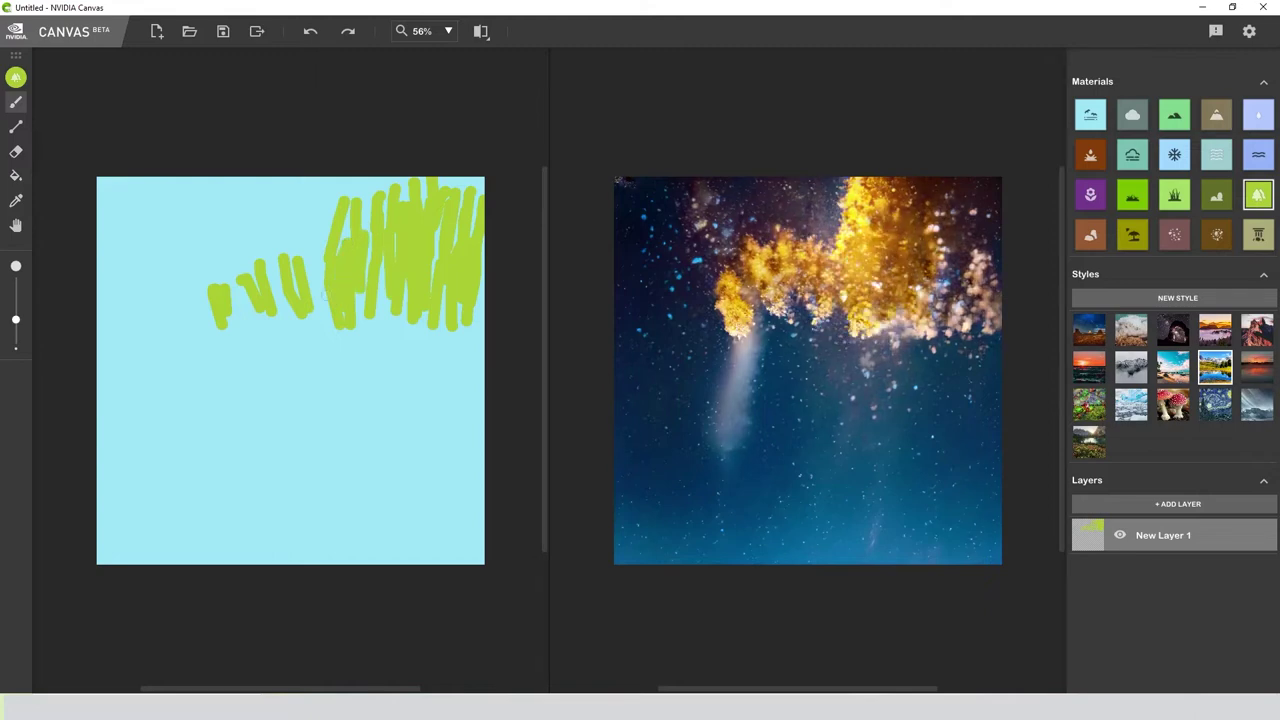
mouse_move(323, 248)
mouse_down()
mouse_move(320, 306)
mouse_move(305, 239)
mouse_move(289, 296)
mouse_up()
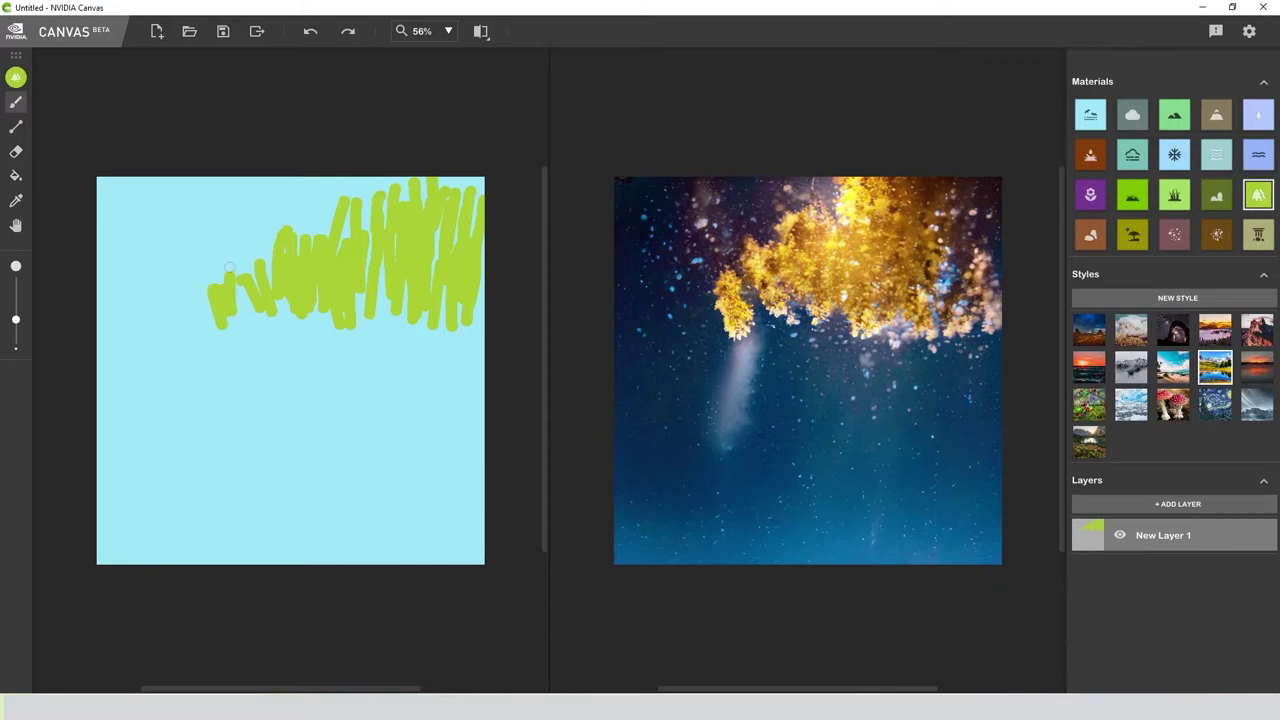
- Continue the tree line with vertical strokes across the upper left of the canvas, joining it to the middle trees
drag(104, 187, 115, 294)
drag(124, 187, 129, 245)
drag(98, 323, 110, 240)
drag(156, 207, 134, 310)
mouse_move(186, 234)
mouse_down()
mouse_move(150, 330)
mouse_move(190, 338)
mouse_up()
drag(240, 236, 223, 335)
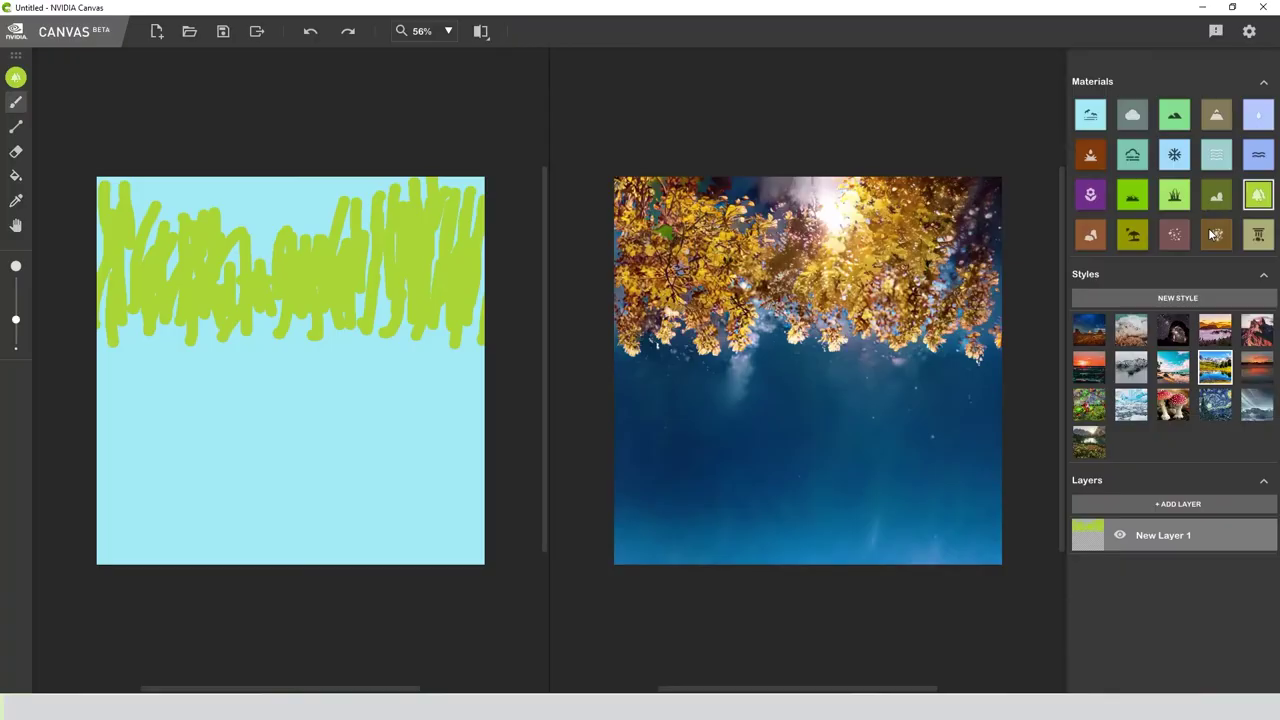
- Paint brown ground below the trees, forming two riverbanks with an open channel between them
click(1216, 234)
mouse_move(106, 318)
mouse_down()
mouse_move(212, 330)
mouse_move(100, 338)
mouse_up()
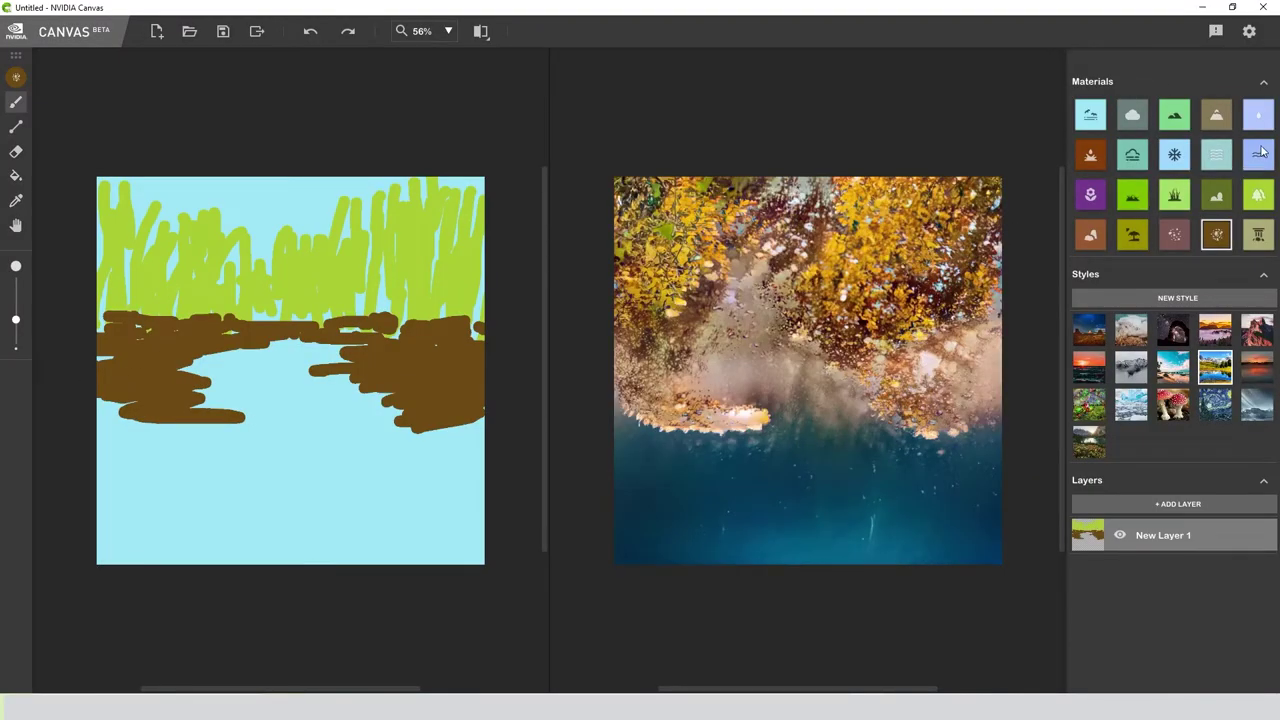
- Paint a blue river between the banks, widening toward the foreground and filled in with a larger brush
click(1260, 154)
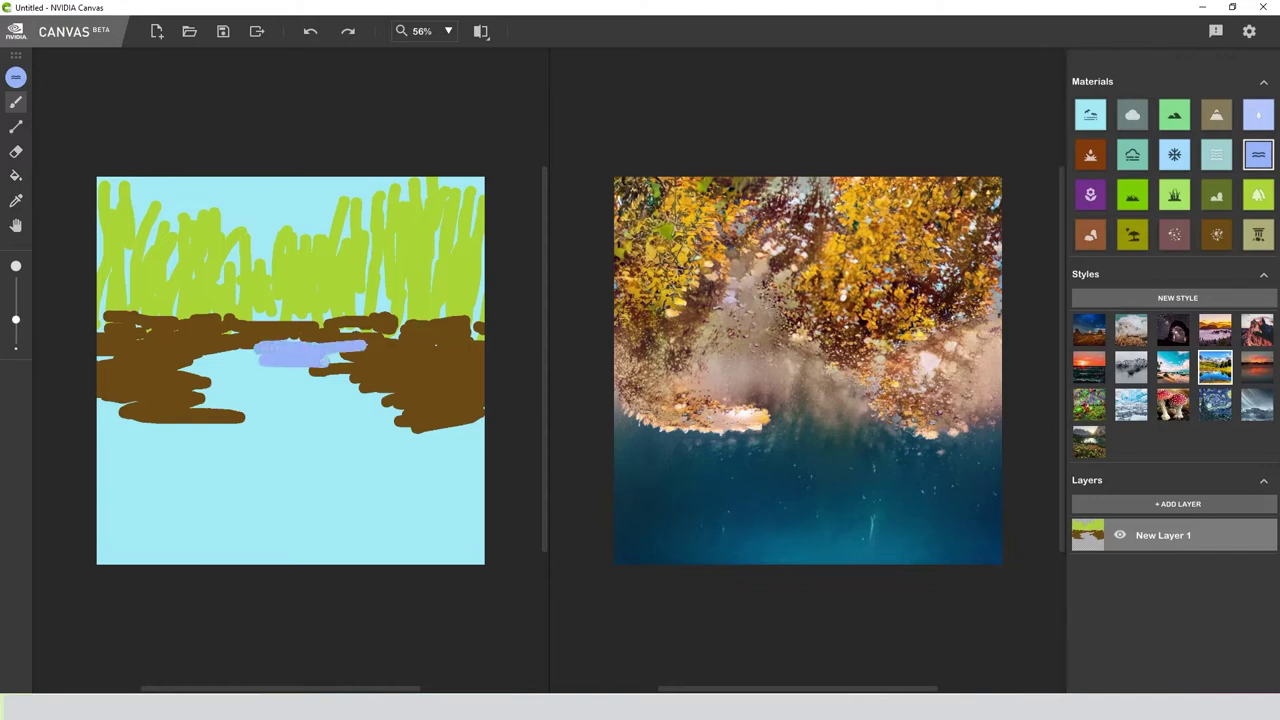
mouse_move(300, 360)
mouse_down()
mouse_move(300, 440)
mouse_move(270, 555)
mouse_move(210, 458)
mouse_up()
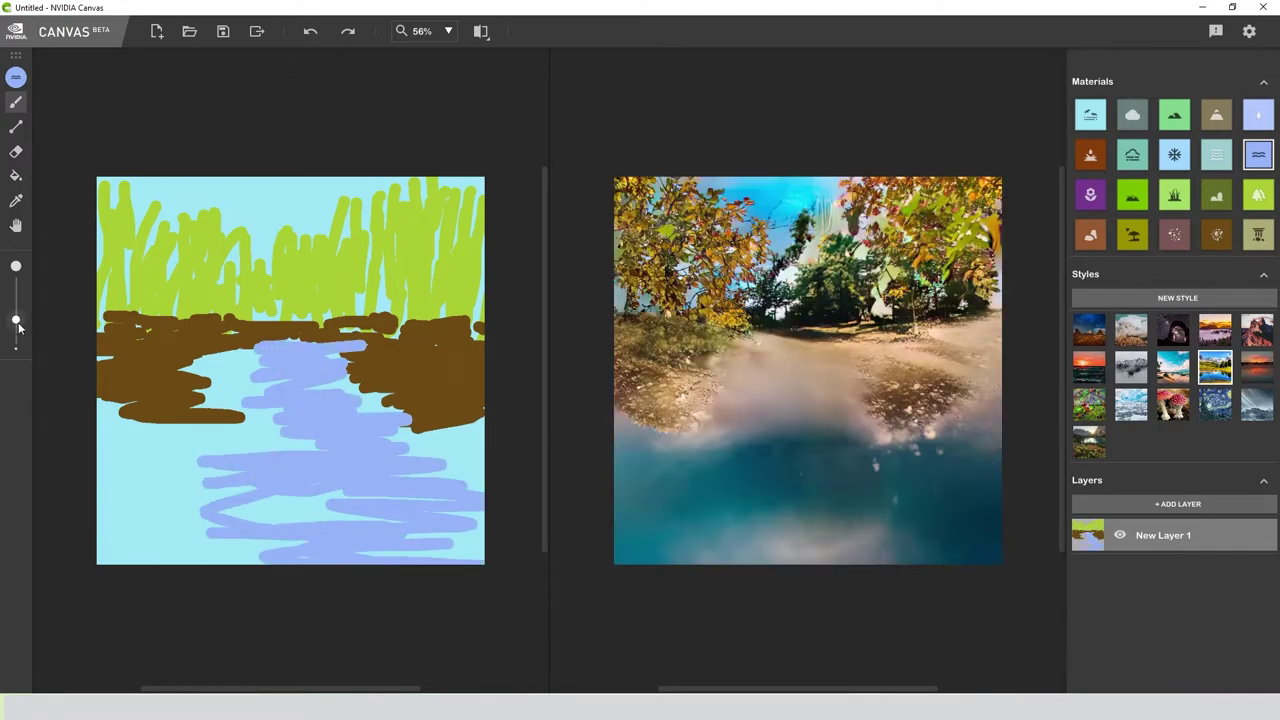
drag(315, 523, 252, 508)
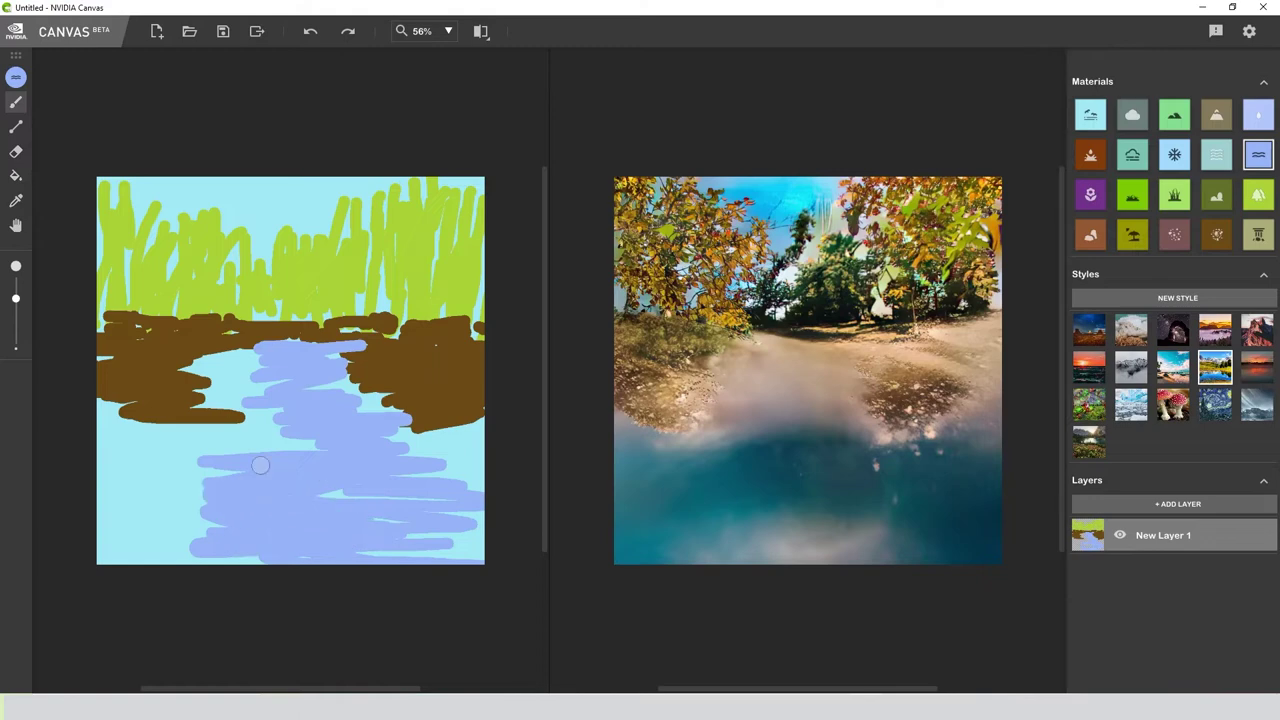
drag(260, 465, 288, 444)
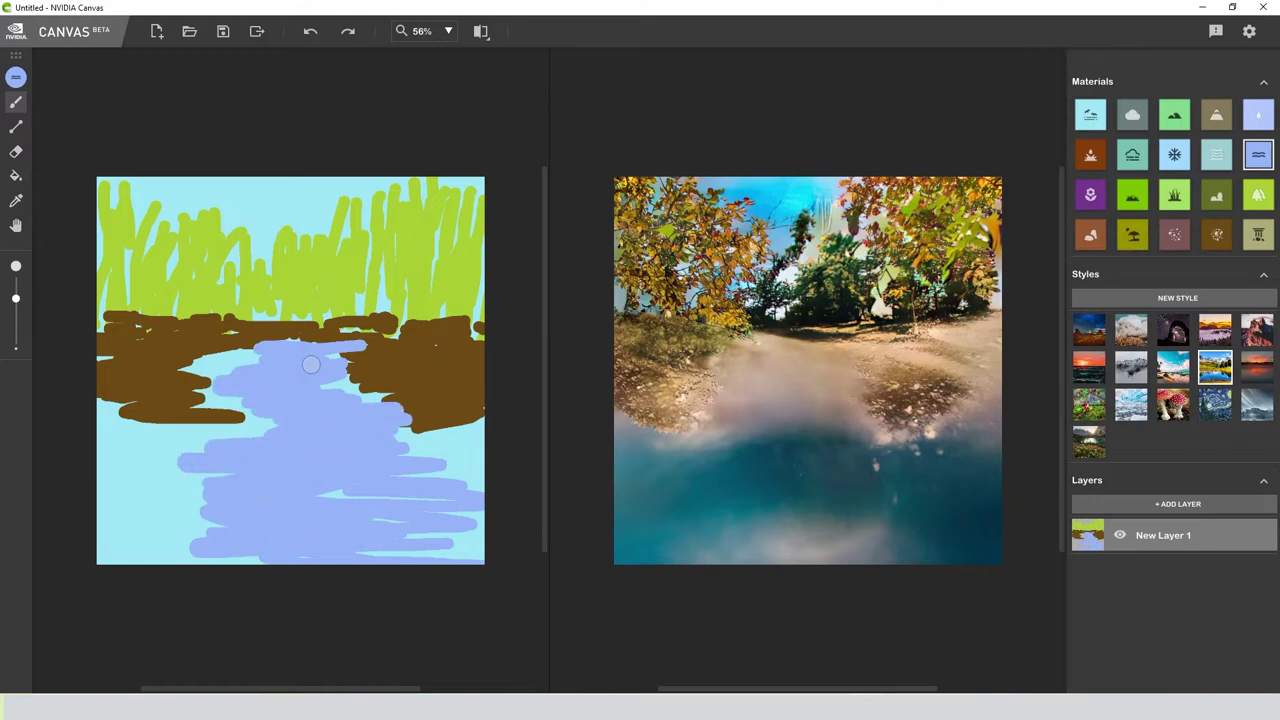
drag(311, 364, 284, 366)
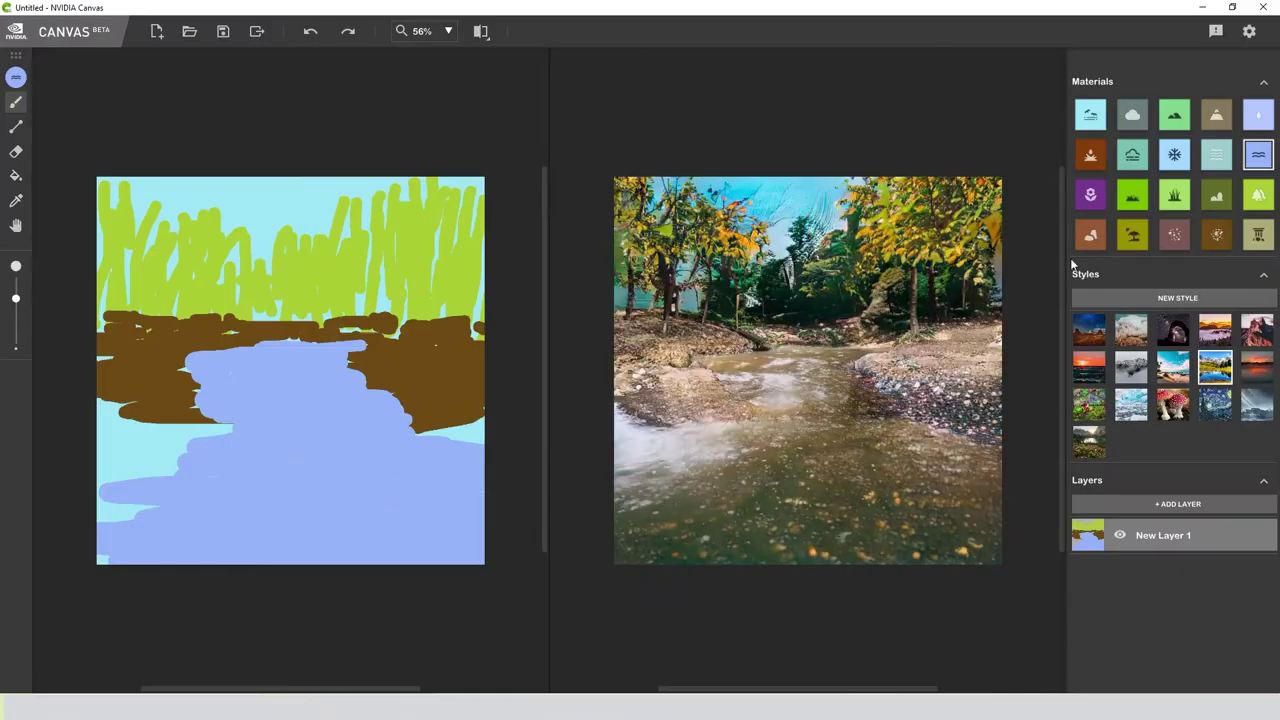
- Extend the brown banks over the leftover sky gaps and narrow the river on both sides
click(1216, 237)
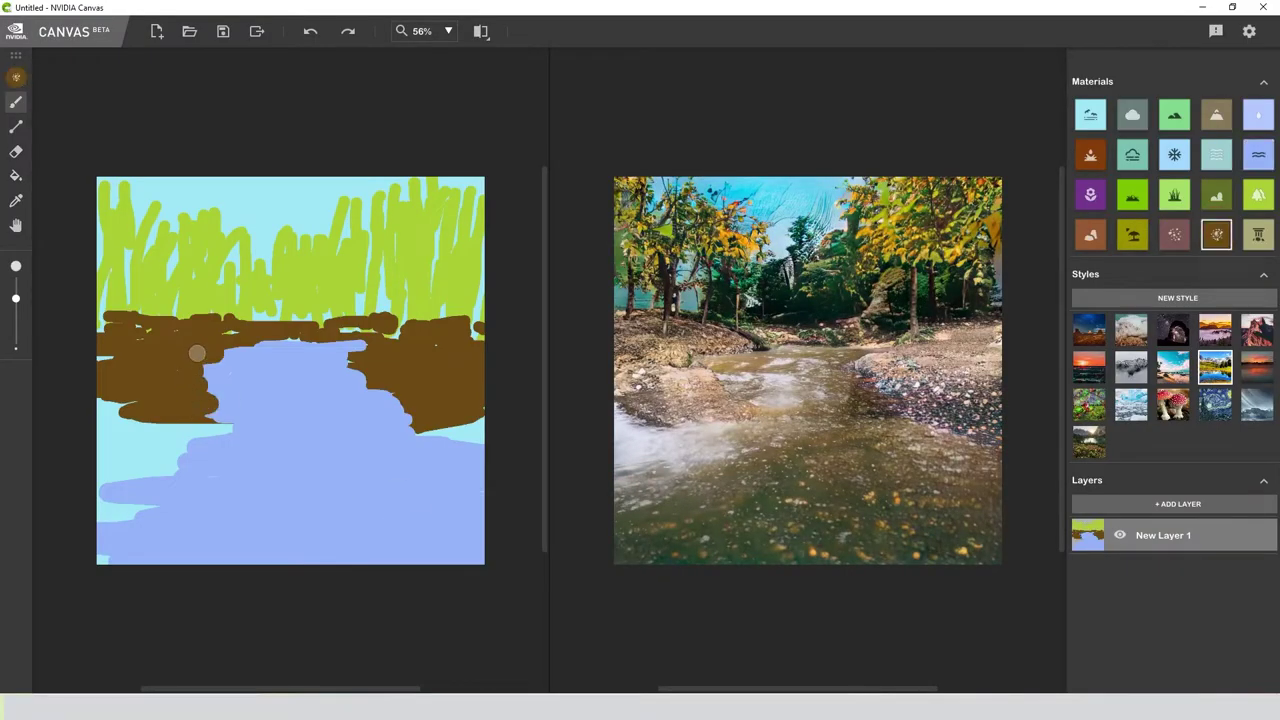
mouse_move(197, 353)
mouse_down()
mouse_move(208, 416)
mouse_move(353, 348)
mouse_move(298, 330)
mouse_move(380, 366)
mouse_up()
drag(210, 440, 120, 510)
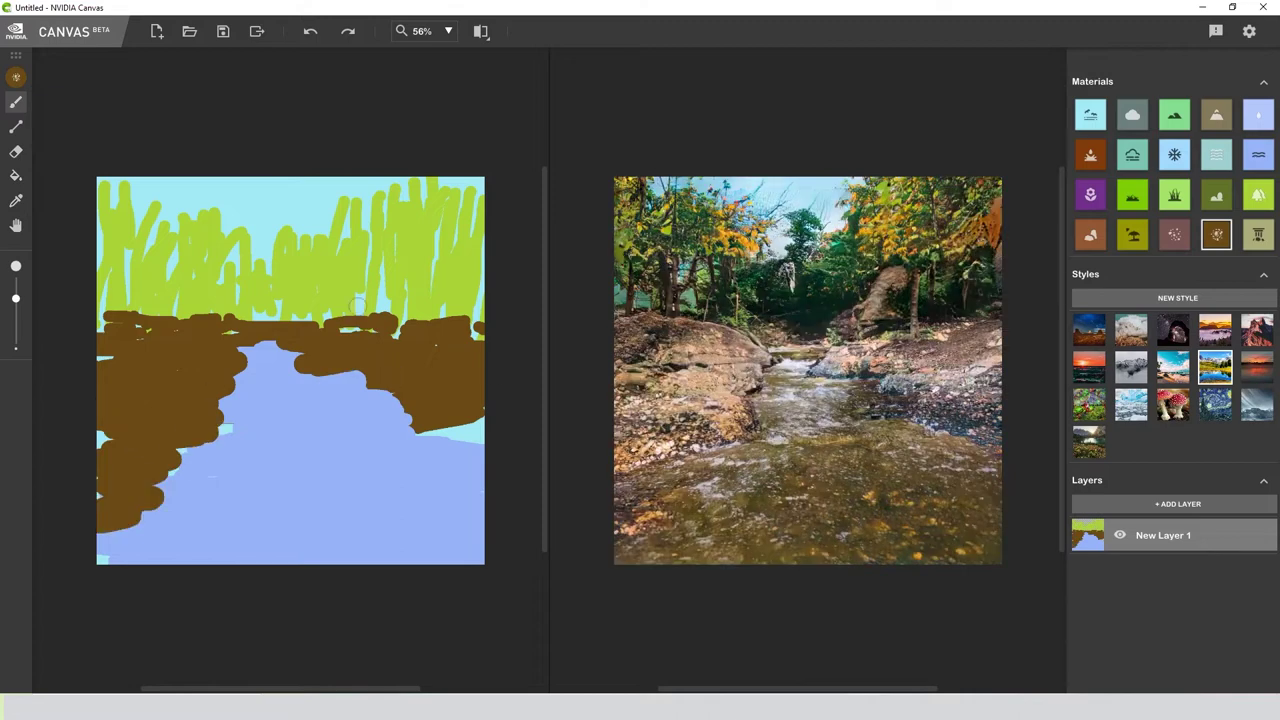
drag(103, 357, 111, 486)
mouse_move(416, 429)
mouse_down()
mouse_move(480, 428)
mouse_move(432, 425)
mouse_up()
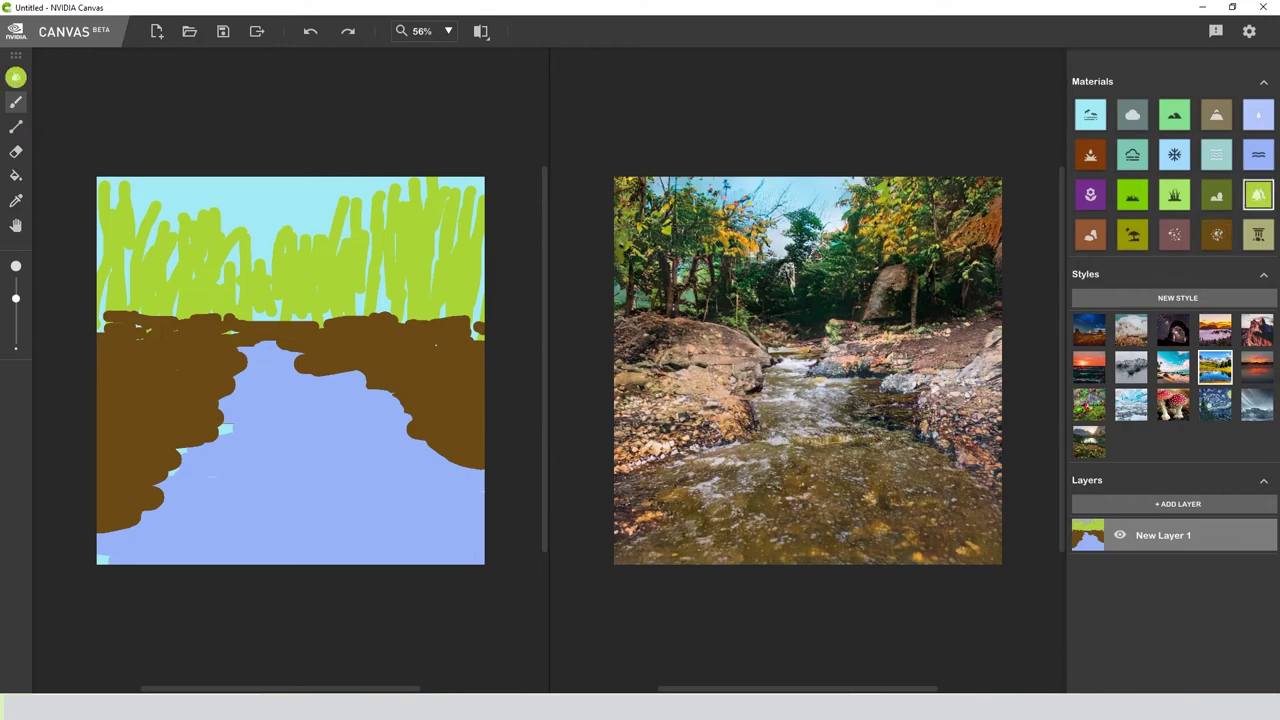
- Add a second layer above the base painting and add a few tree strokes to it
click(1169, 511)
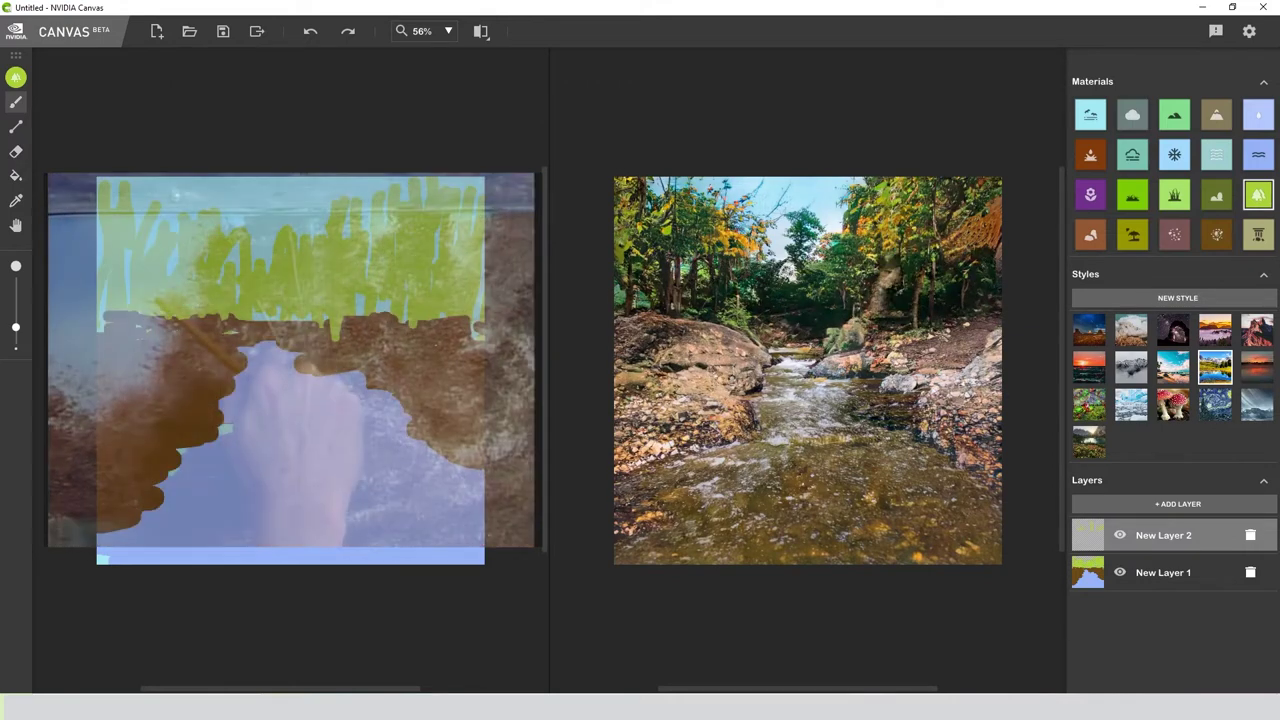
- Try several preset styles on the river landscape, such as sunset and red canyon, and return to the yellow-tree lake style
click(1218, 338)
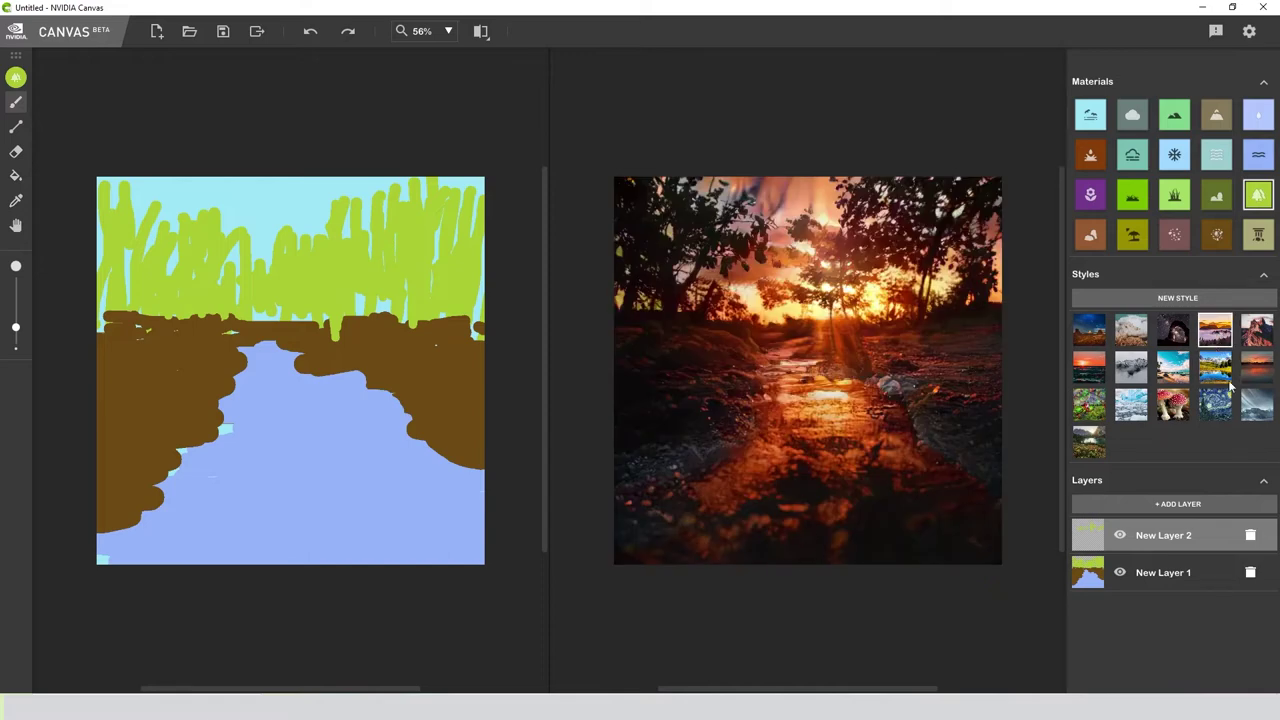
click(1260, 335)
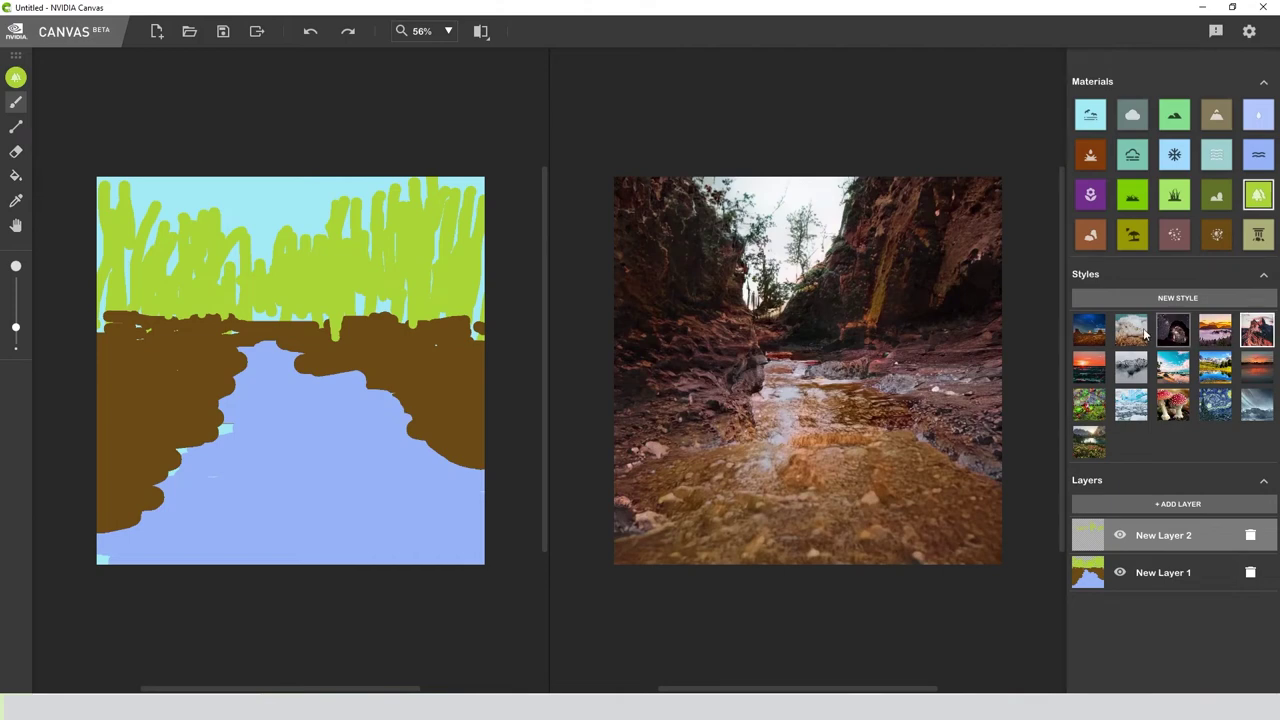
click(1168, 335)
click(1125, 336)
click(1091, 337)
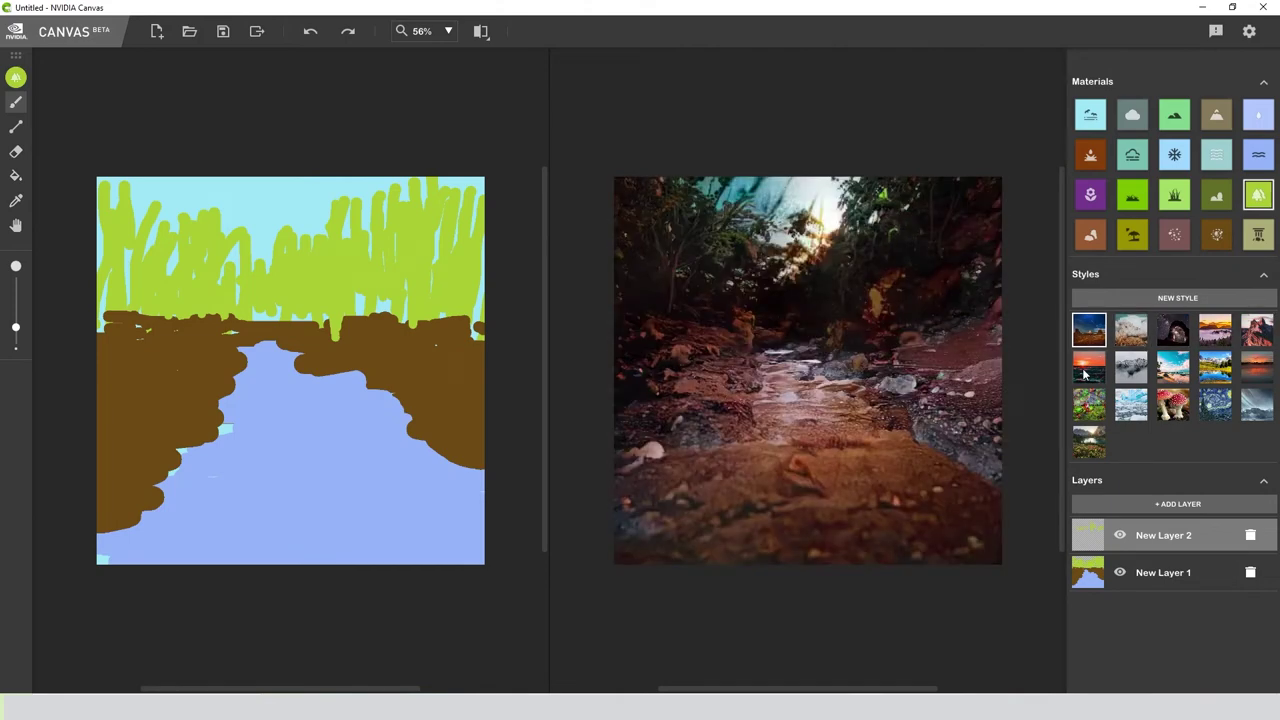
click(1087, 374)
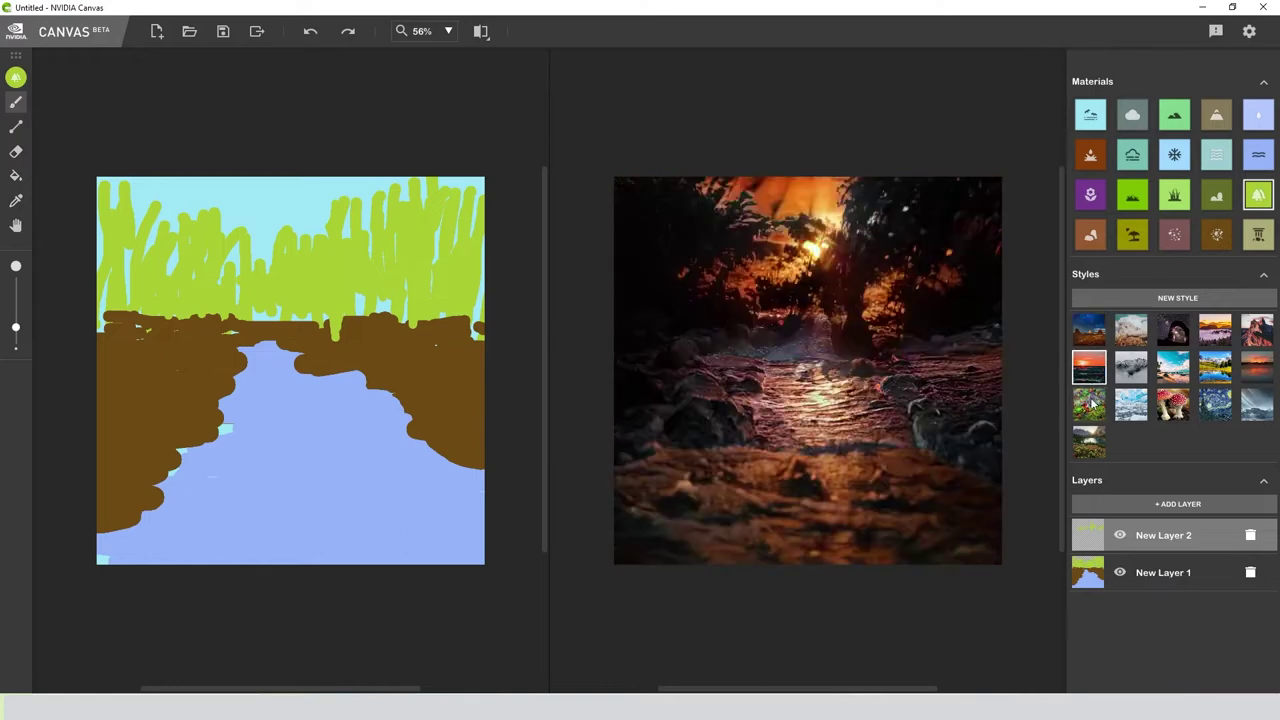
click(1141, 380)
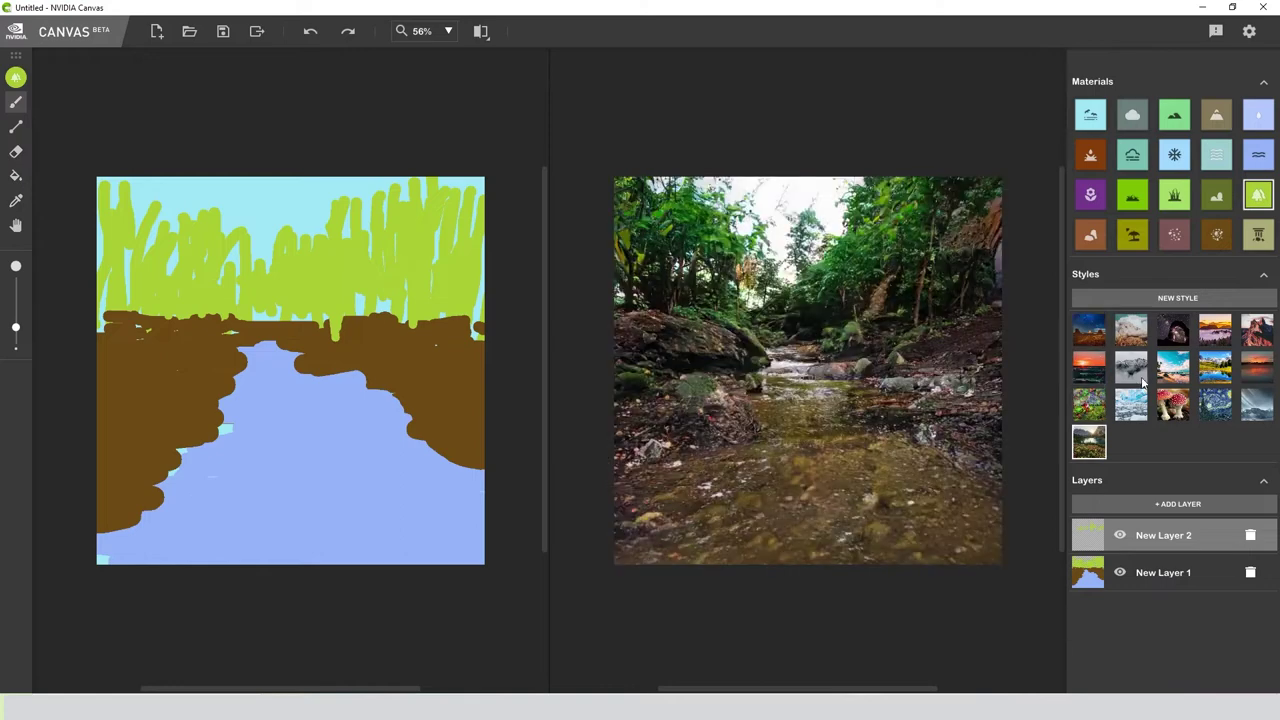
click(1214, 371)
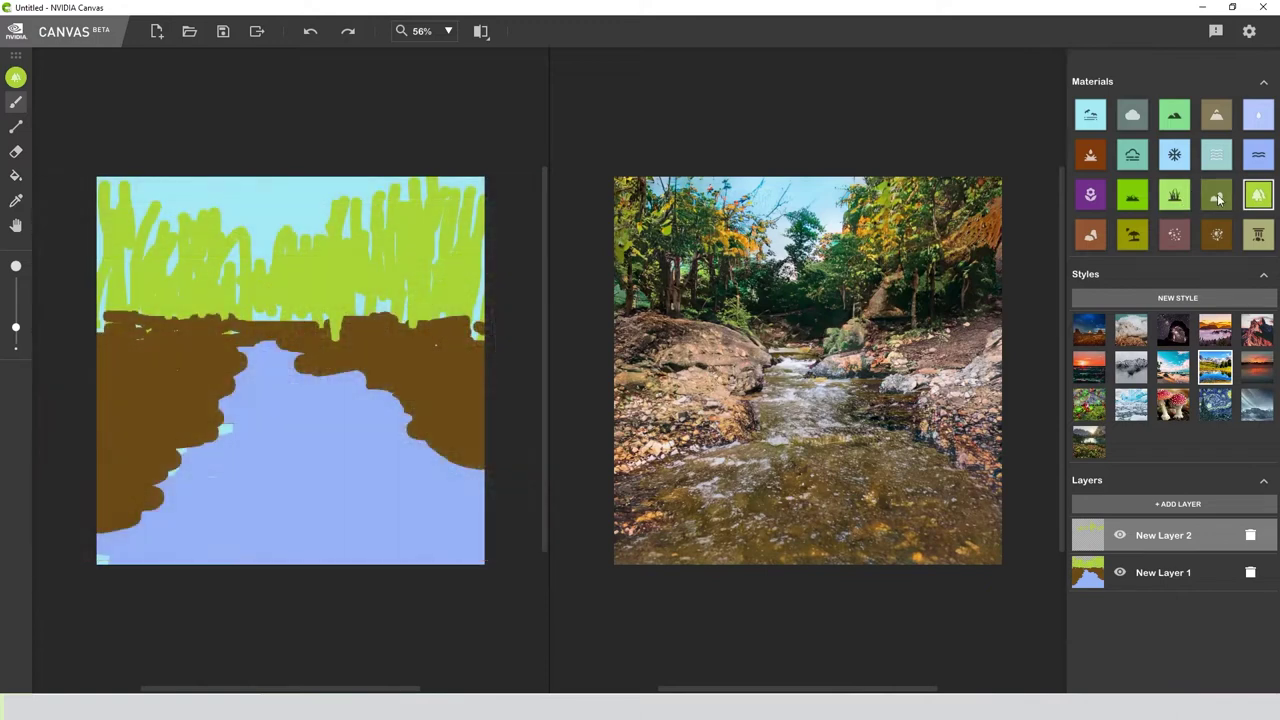
- Paint scattered dark green bush patches among the trees on New Layer 2
click(1217, 196)
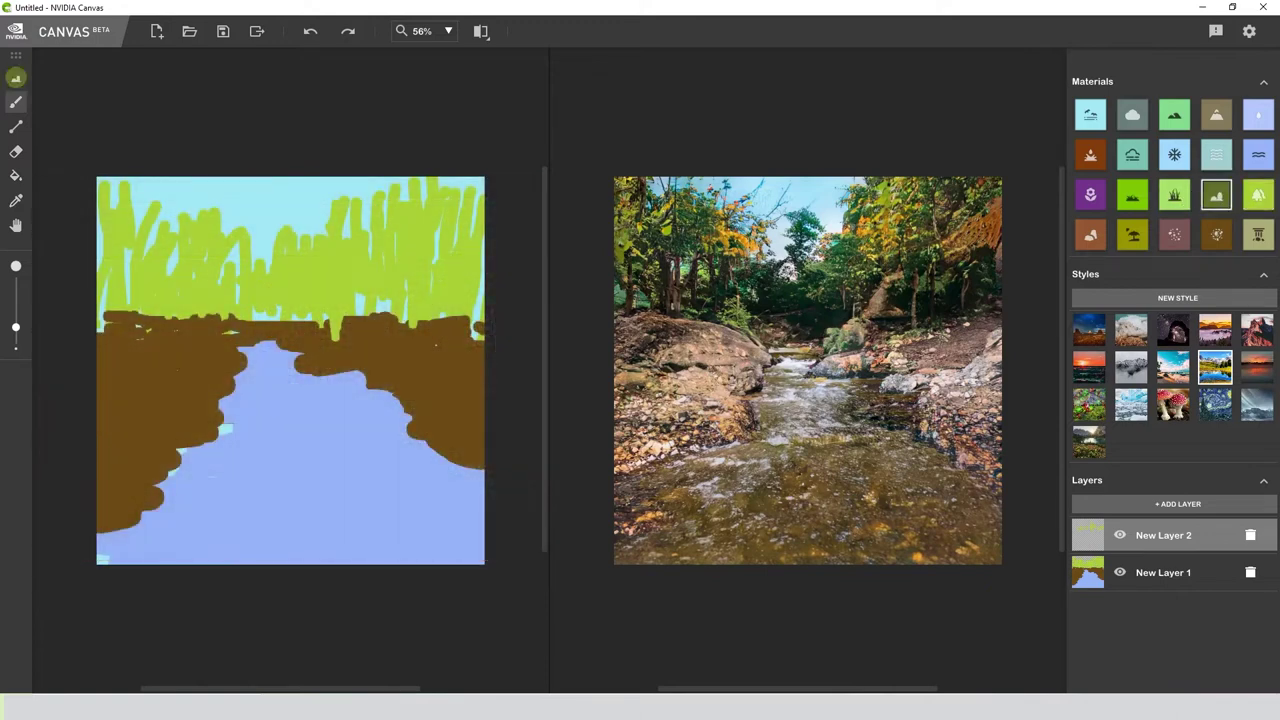
mouse_move(335, 230)
mouse_down()
mouse_move(357, 192)
mouse_move(362, 228)
mouse_move(350, 238)
mouse_move(319, 219)
mouse_up()
mouse_move(408, 220)
mouse_down()
mouse_move(391, 224)
mouse_move(393, 268)
mouse_up()
drag(439, 240, 428, 251)
drag(448, 184, 475, 193)
mouse_move(460, 218)
mouse_down()
mouse_move(480, 224)
mouse_move(474, 291)
mouse_up()
drag(217, 232, 241, 224)
drag(131, 183, 143, 198)
drag(110, 260, 150, 266)
drag(264, 288, 276, 285)
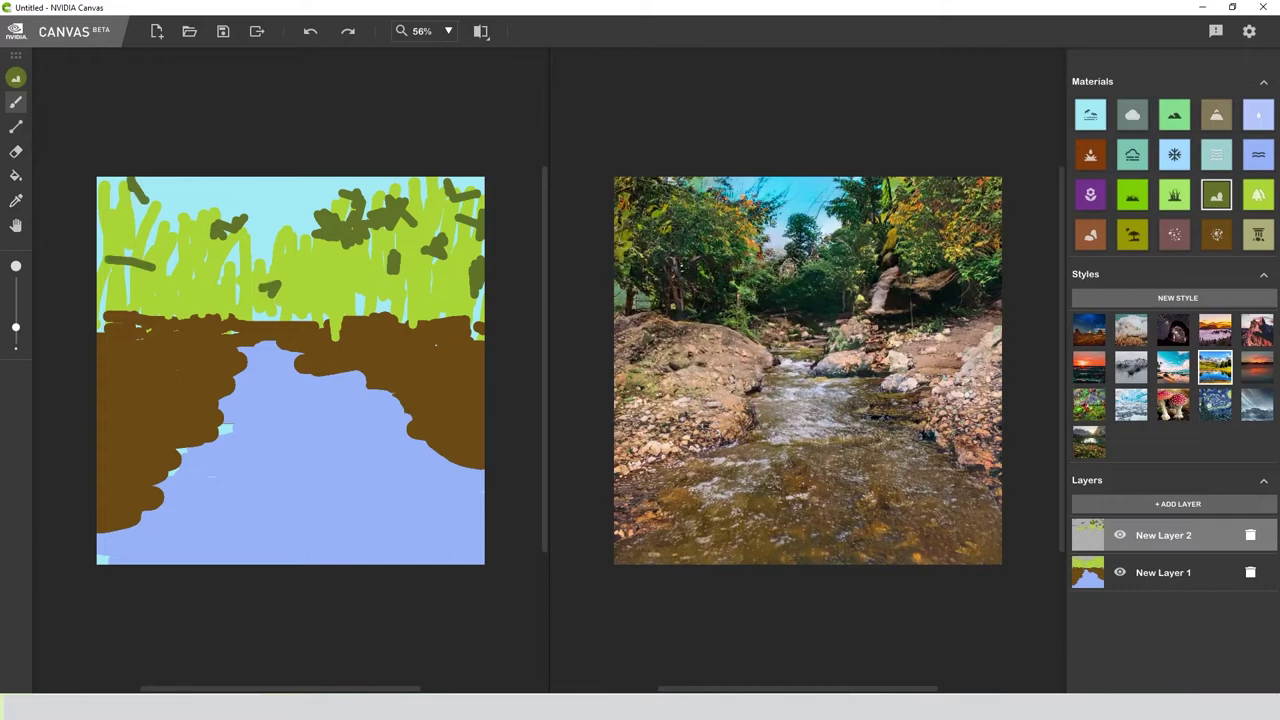
- Extend the river up to the tree line on New Layer 2 and add more bush patches among the left trees
click(1258, 154)
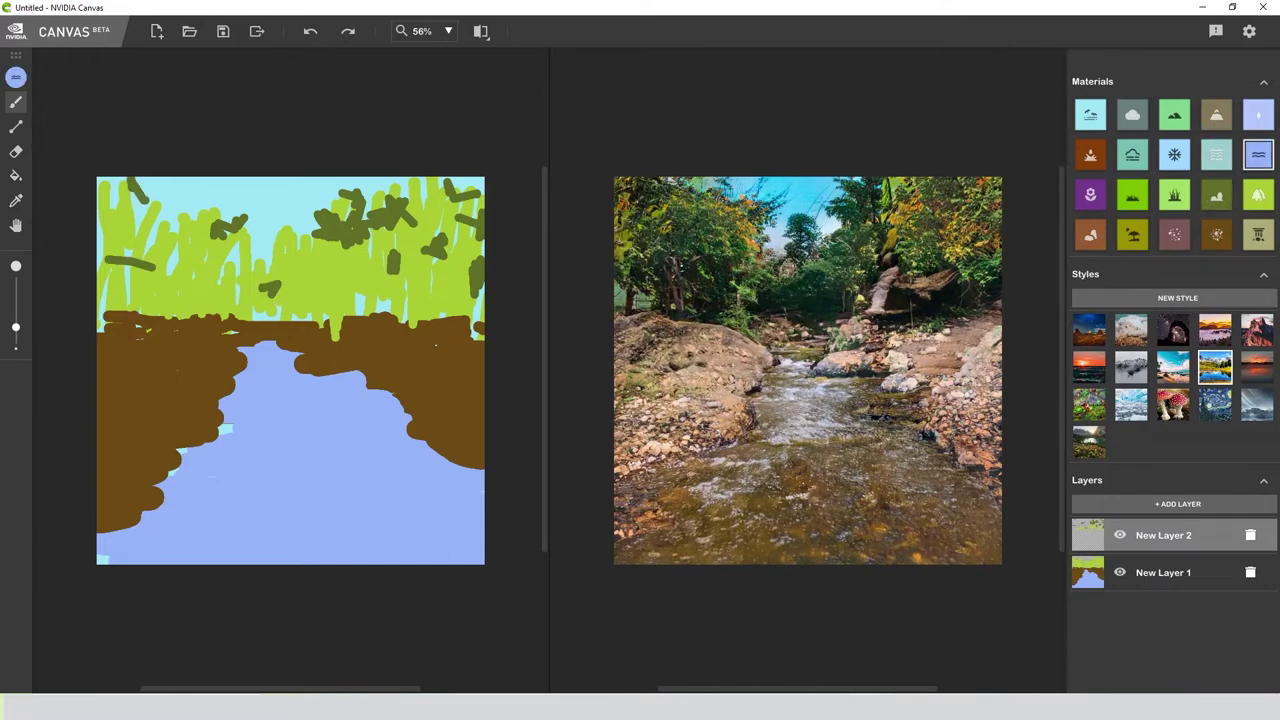
mouse_move(268, 342)
mouse_down()
mouse_move(250, 331)
mouse_move(276, 330)
mouse_move(278, 342)
mouse_up()
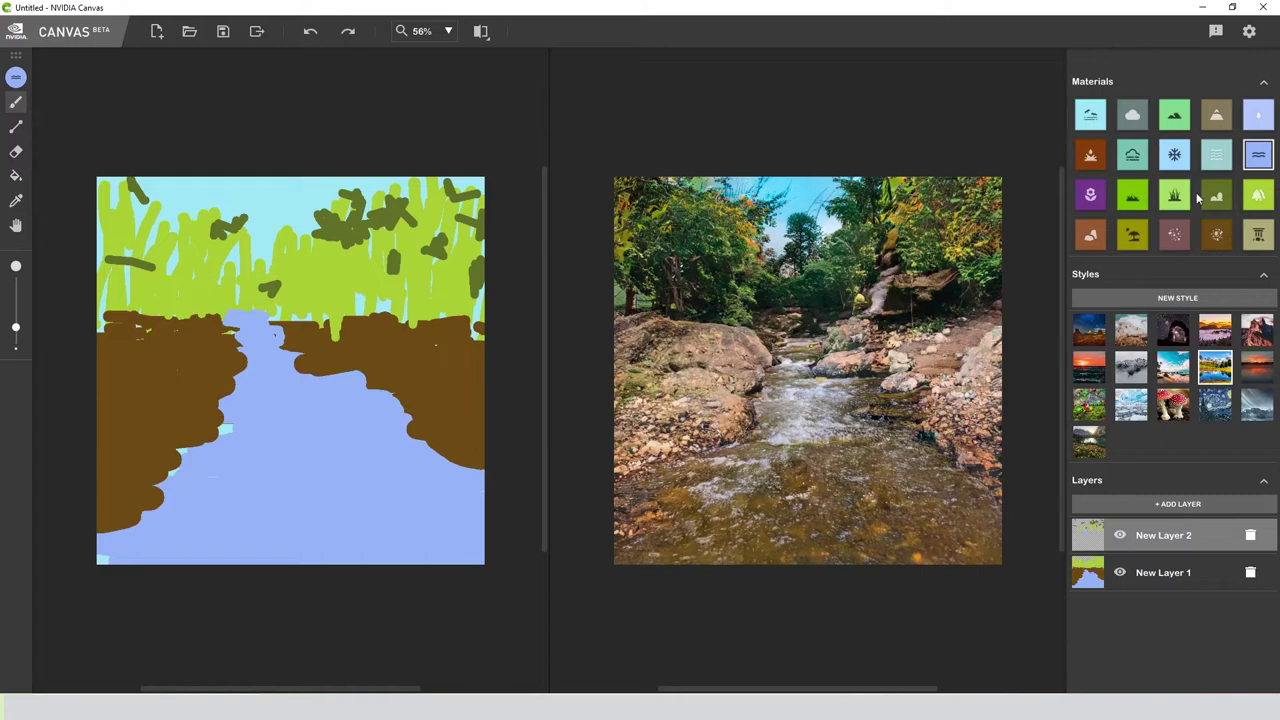
click(1213, 196)
drag(158, 215, 204, 262)
- On New Layer 1, touch up the tree line with tree material and extend the river's far end up into the trees
click(1257, 196)
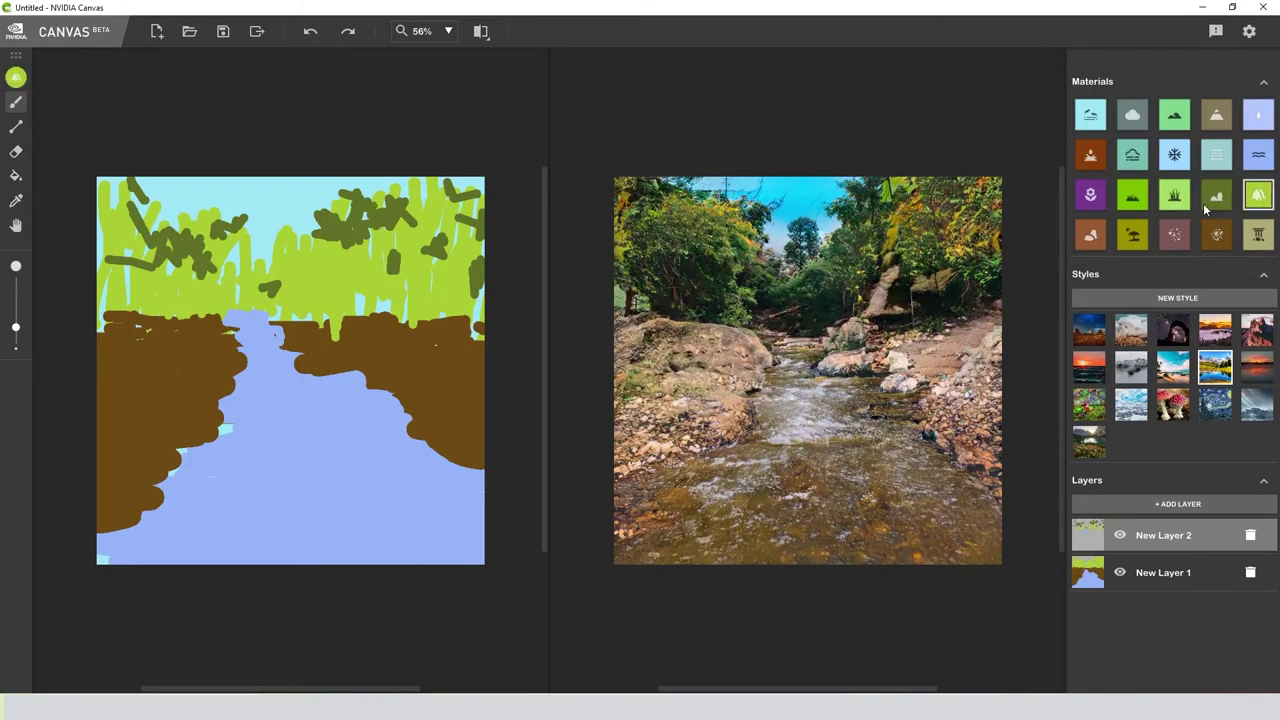
click(1137, 569)
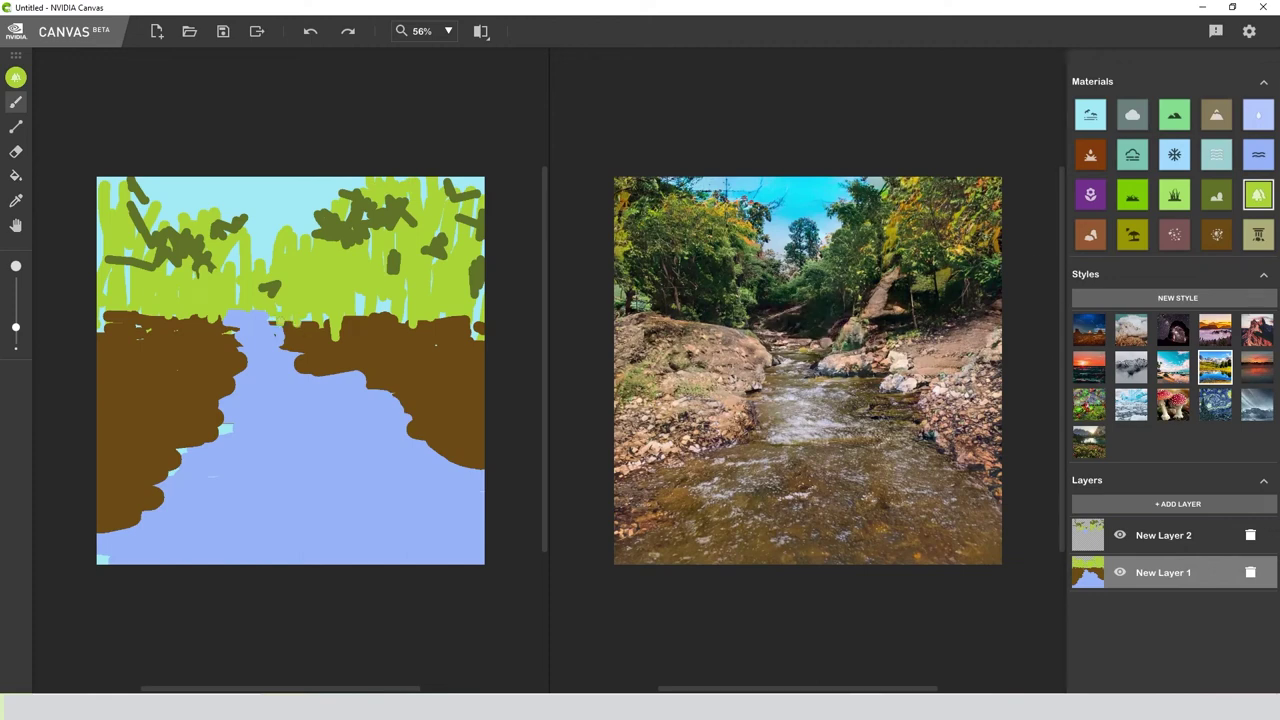
drag(304, 321, 326, 321)
click(1257, 155)
drag(227, 311, 242, 334)
- Hide New Layer 2 and paint dark green bush patches over the upper left riverbank on New Layer 1
click(1122, 536)
click(1150, 572)
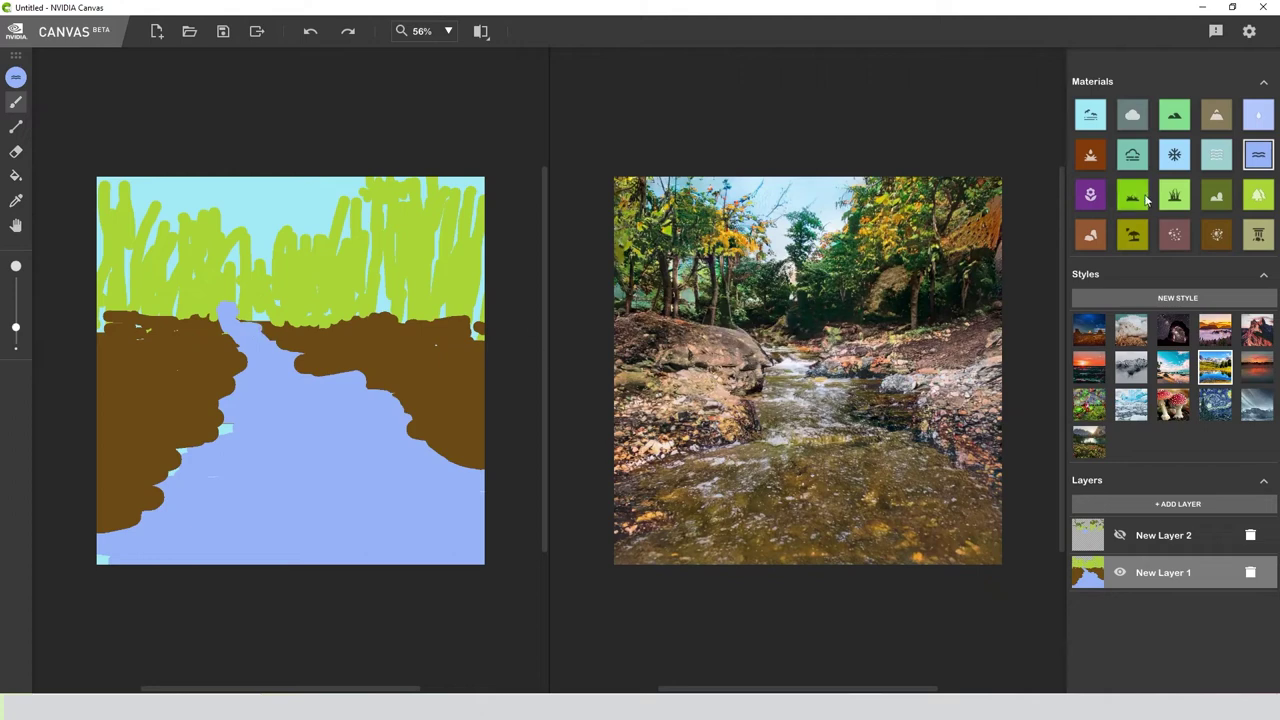
click(1216, 194)
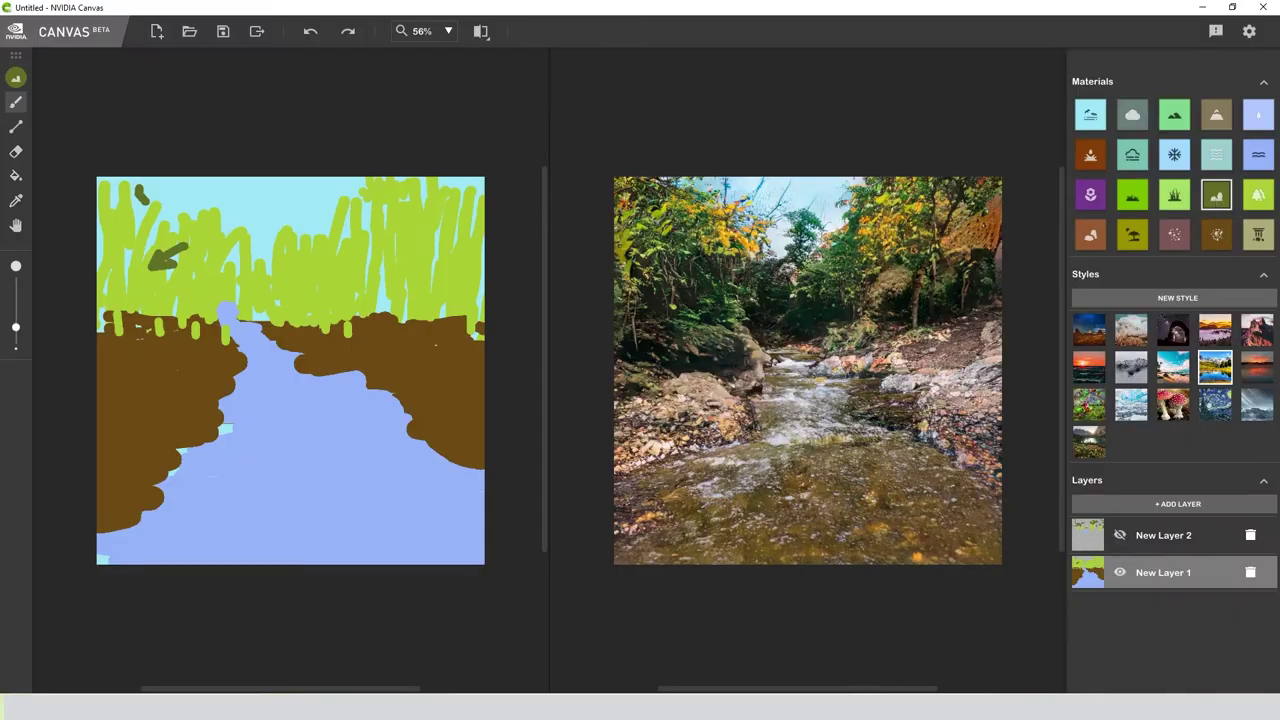
mouse_move(174, 387)
mouse_down()
mouse_move(184, 381)
mouse_move(155, 355)
mouse_move(133, 355)
mouse_move(195, 356)
mouse_move(213, 364)
mouse_move(205, 382)
mouse_move(231, 350)
mouse_up()
click(133, 381)
click(167, 342)
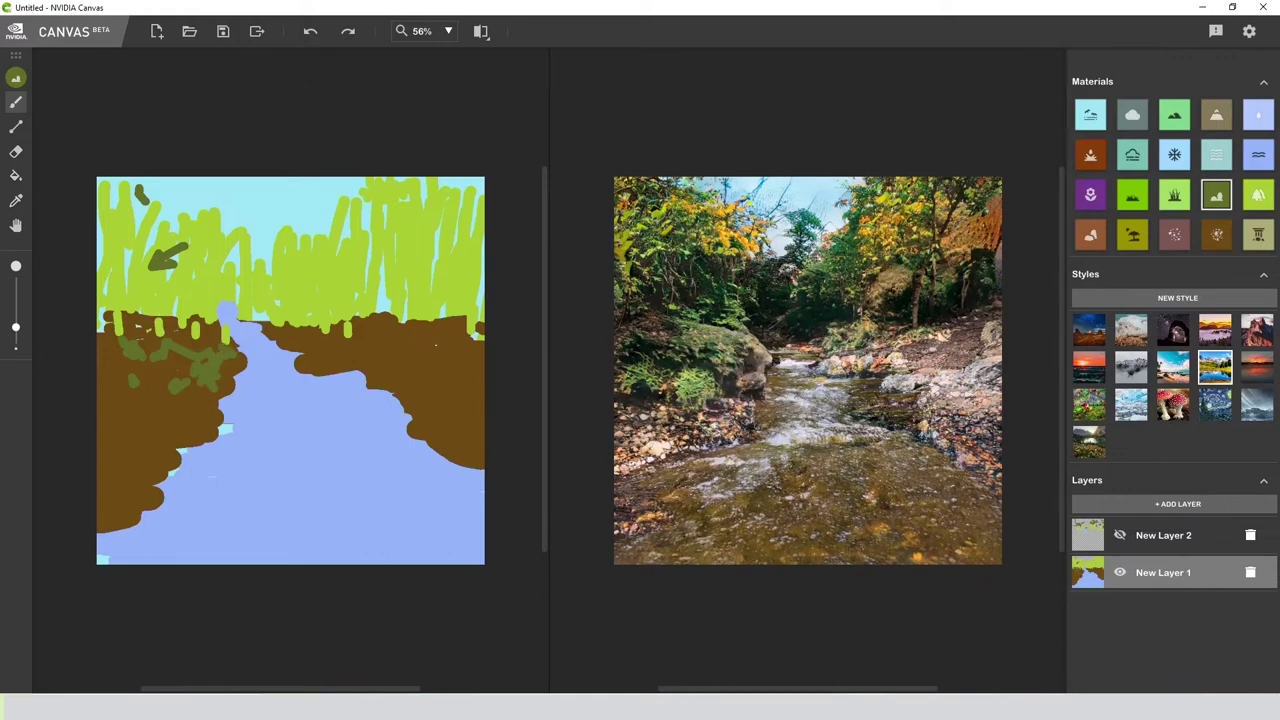
drag(136, 336, 190, 348)
mouse_move(228, 360)
mouse_down()
mouse_move(240, 378)
mouse_move(244, 355)
mouse_up()
drag(181, 397, 198, 404)
mouse_move(153, 366)
mouse_down()
mouse_move(168, 369)
mouse_move(110, 366)
mouse_up()
drag(137, 394, 147, 405)
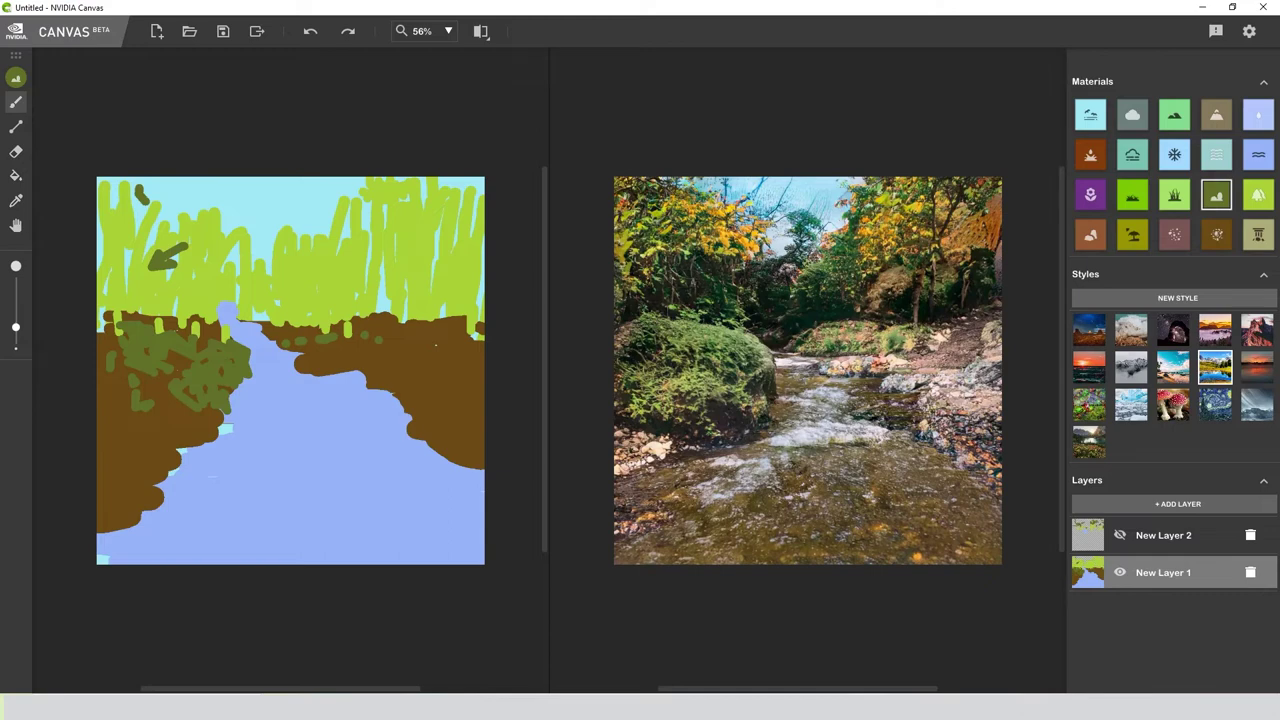
- Edge the bushy left bank along the water with a light green grass strip and a reddish-brown gravel strip
click(1176, 198)
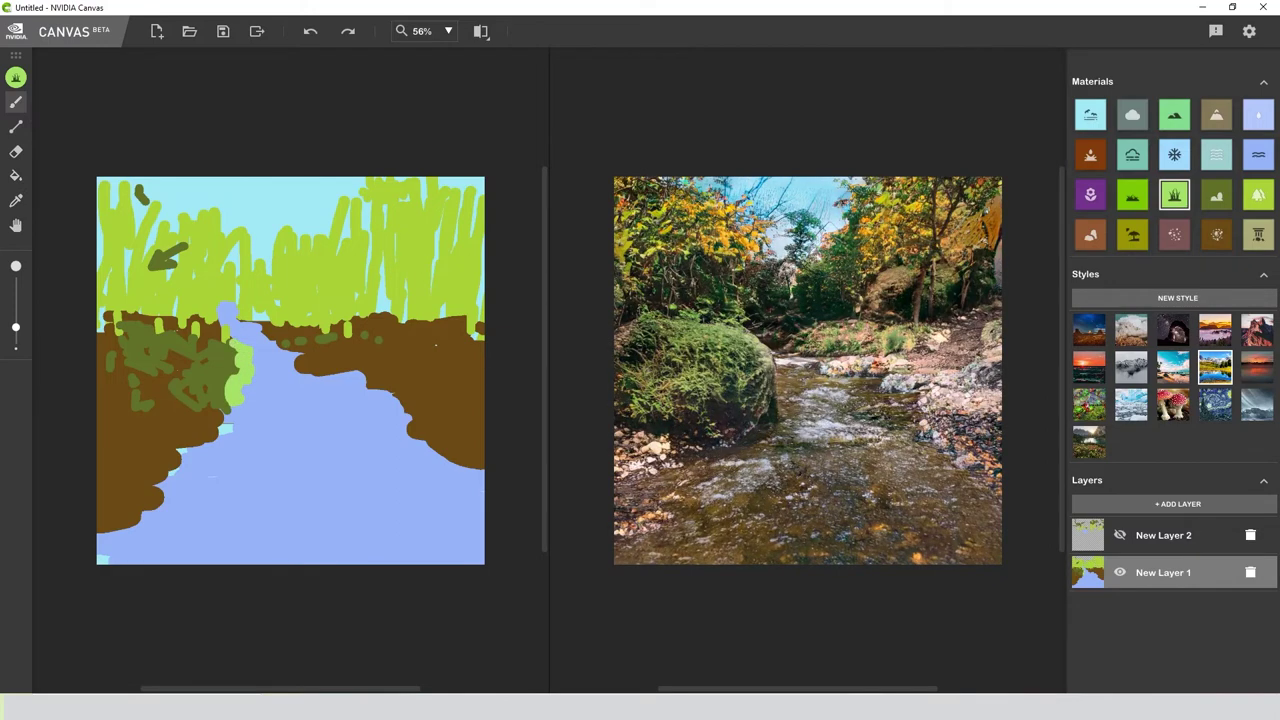
click(1175, 235)
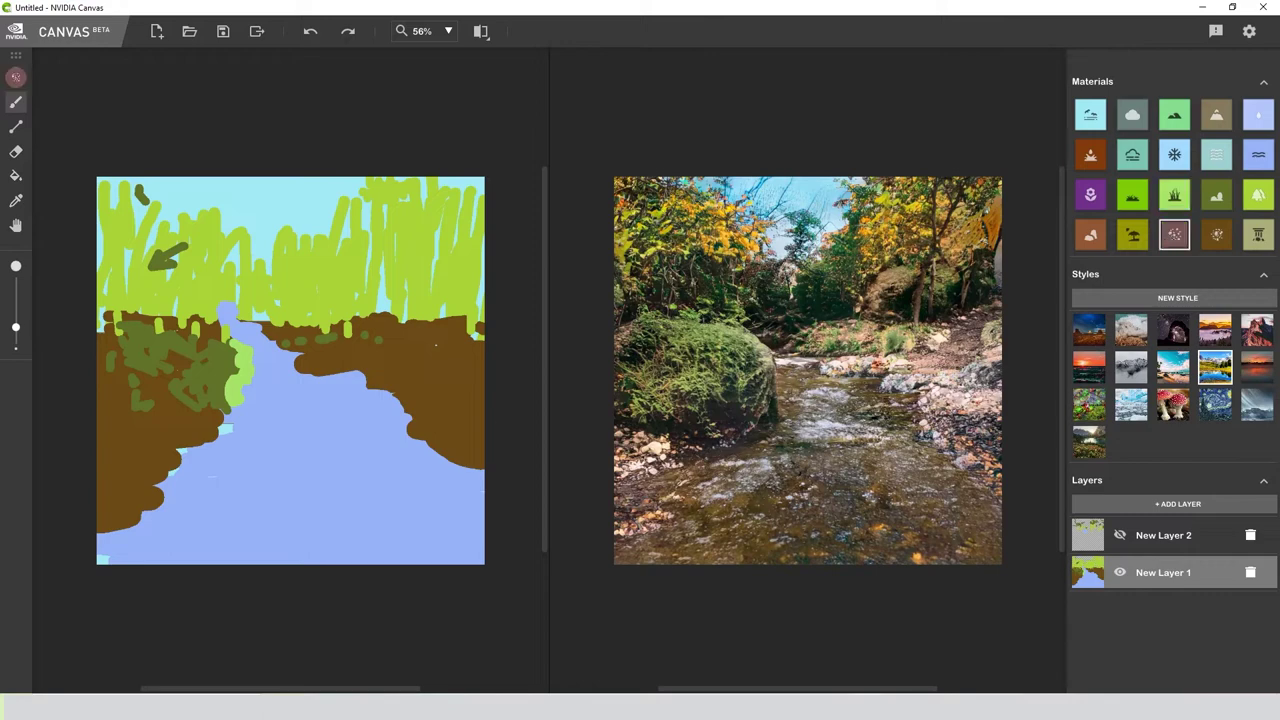
drag(256, 418, 242, 350)
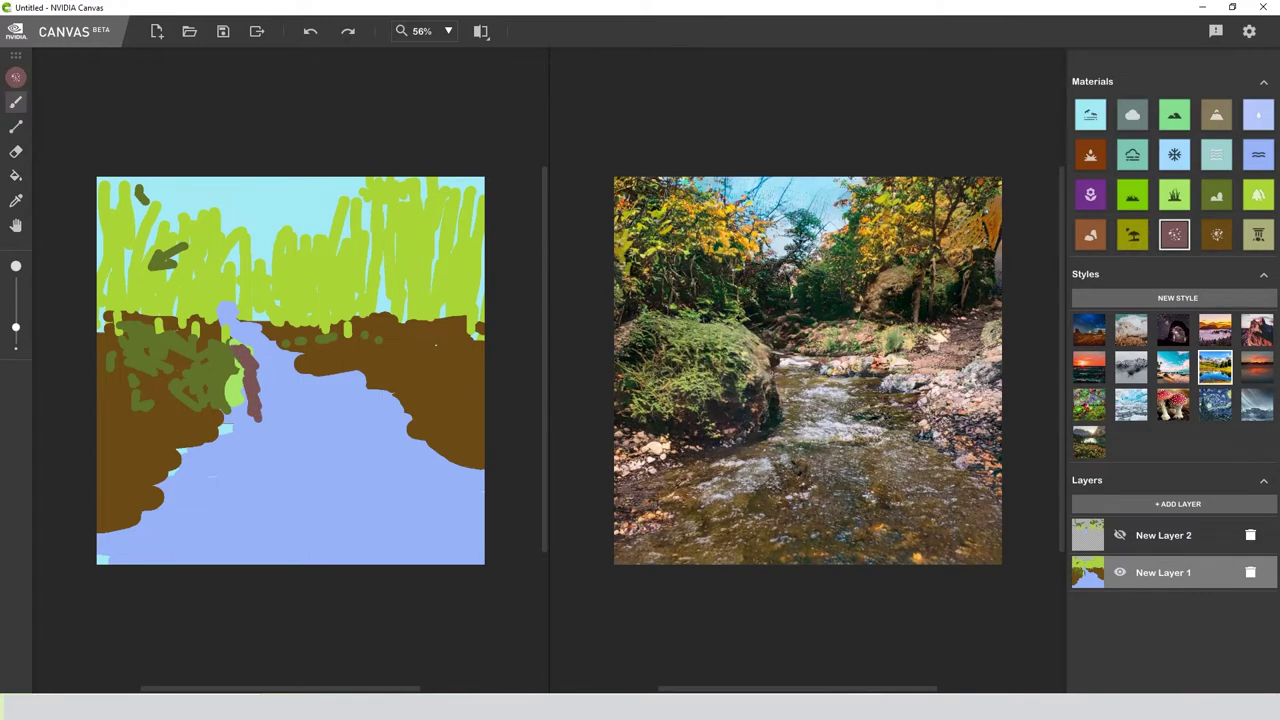
- Paint gravel strips along both river edges and cover the rest of the left bank's riverside with brown dirt
mouse_move(240, 350)
mouse_down()
mouse_move(232, 415)
mouse_move(228, 388)
mouse_move(250, 348)
mouse_move(200, 410)
mouse_move(182, 406)
mouse_move(208, 342)
mouse_move(195, 385)
mouse_up()
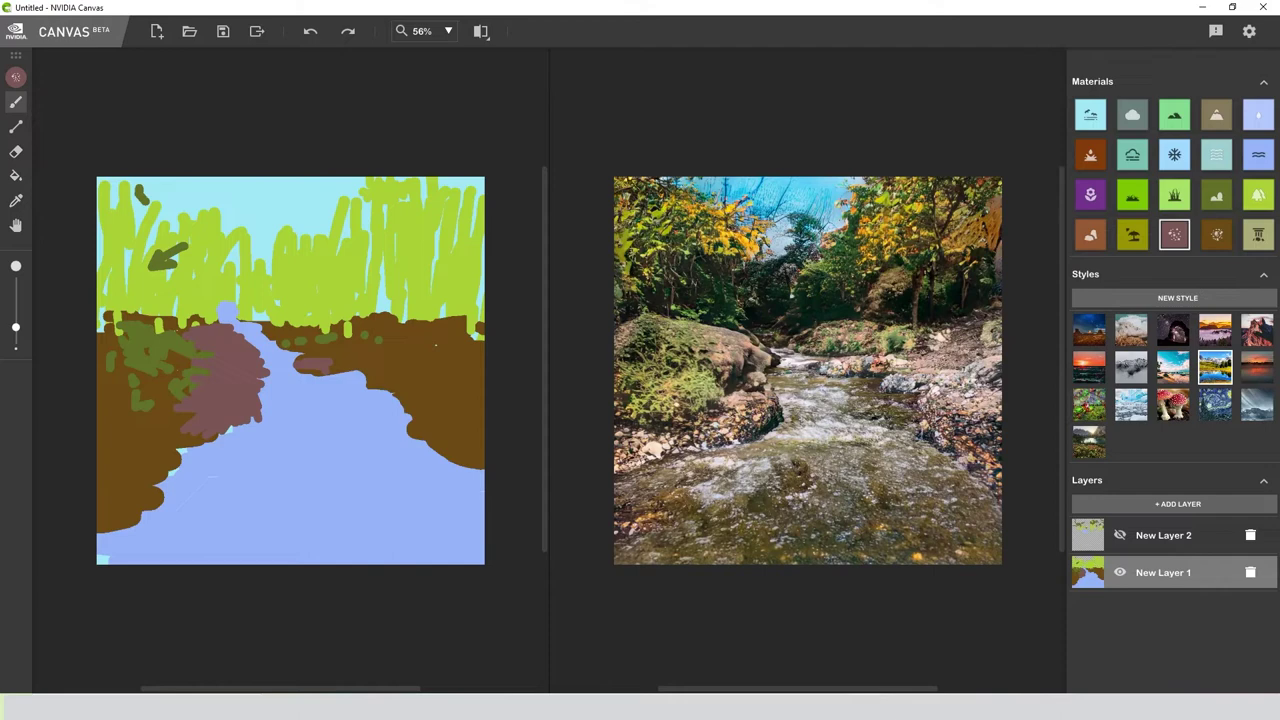
mouse_move(295, 362)
mouse_down()
mouse_move(365, 378)
mouse_move(482, 478)
mouse_move(436, 428)
mouse_move(342, 368)
mouse_up()
click(1216, 234)
drag(188, 368, 220, 355)
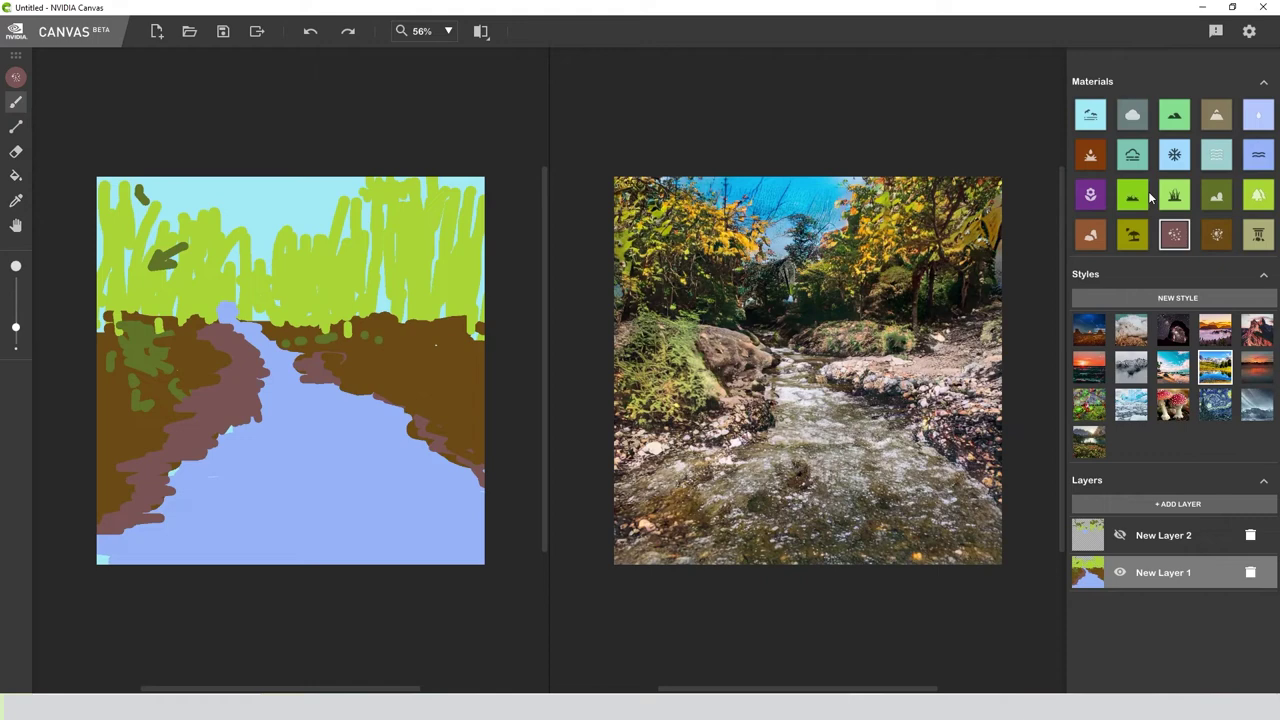
click(1132, 197)
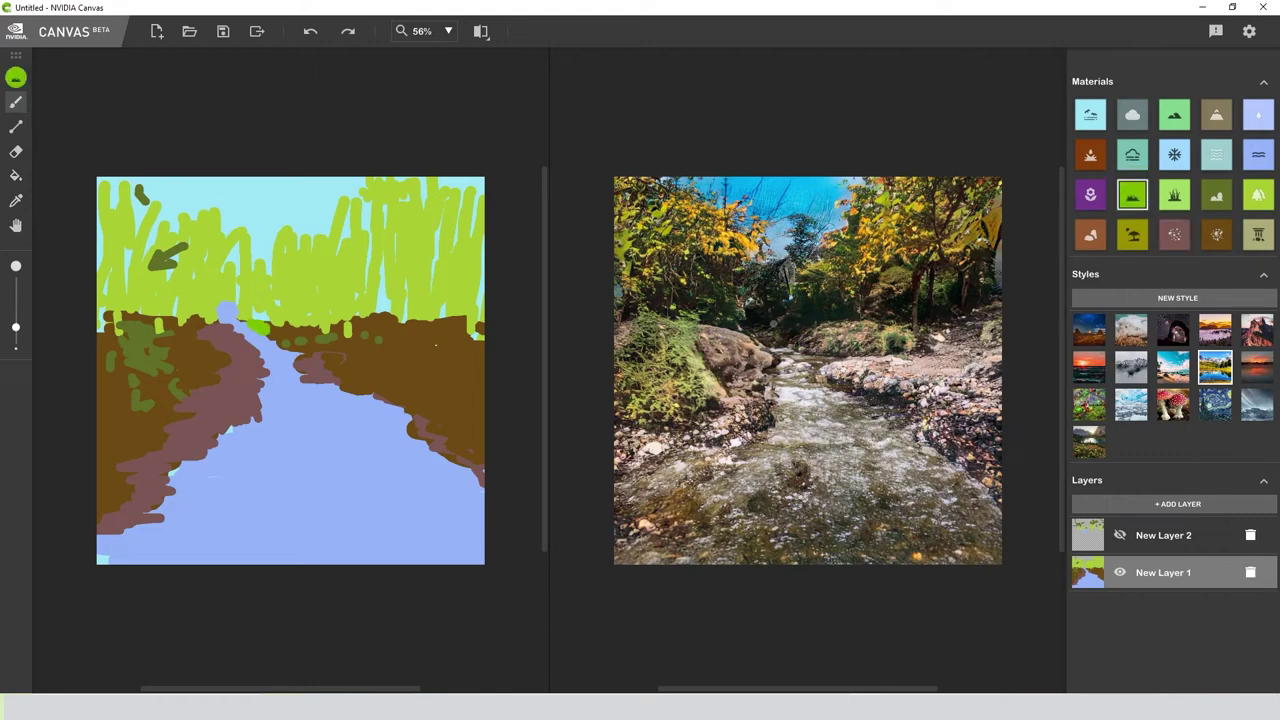
drag(228, 332, 214, 352)
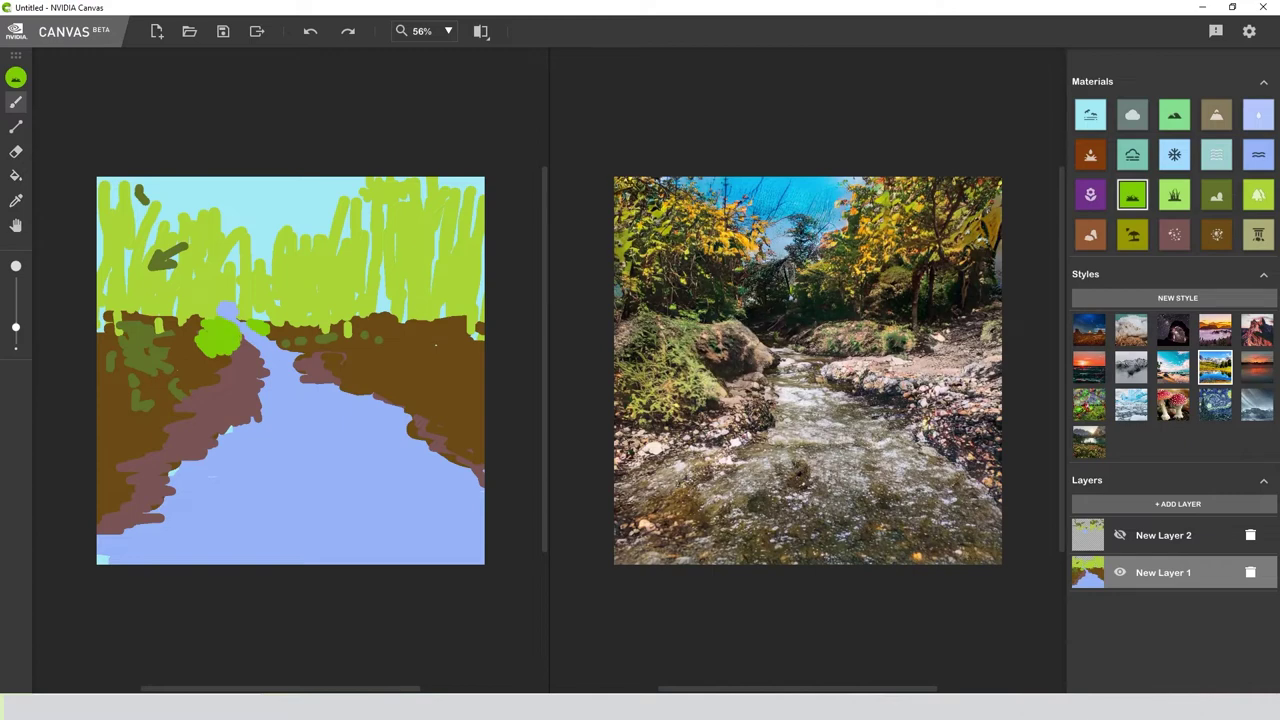
mouse_move(232, 340)
mouse_down()
mouse_move(254, 352)
mouse_move(222, 366)
mouse_up()
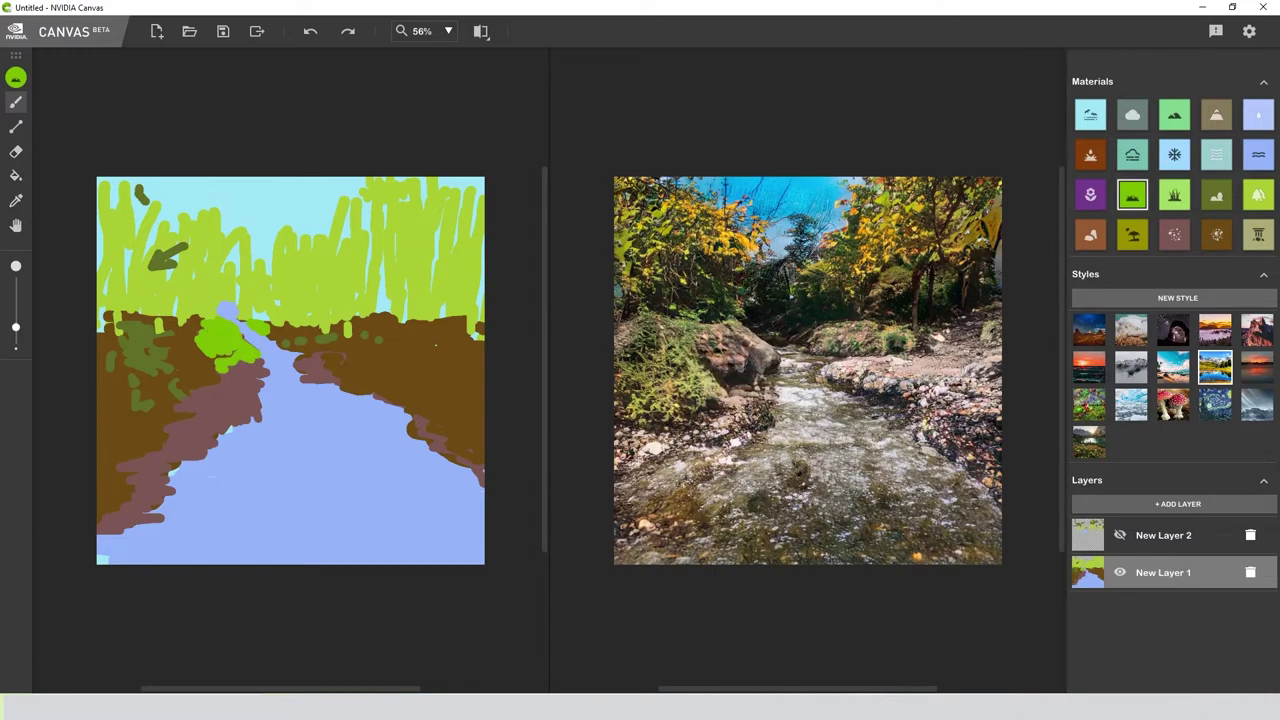
key(ctrl+z)
key(ctrl+z)
key(ctrl+z)
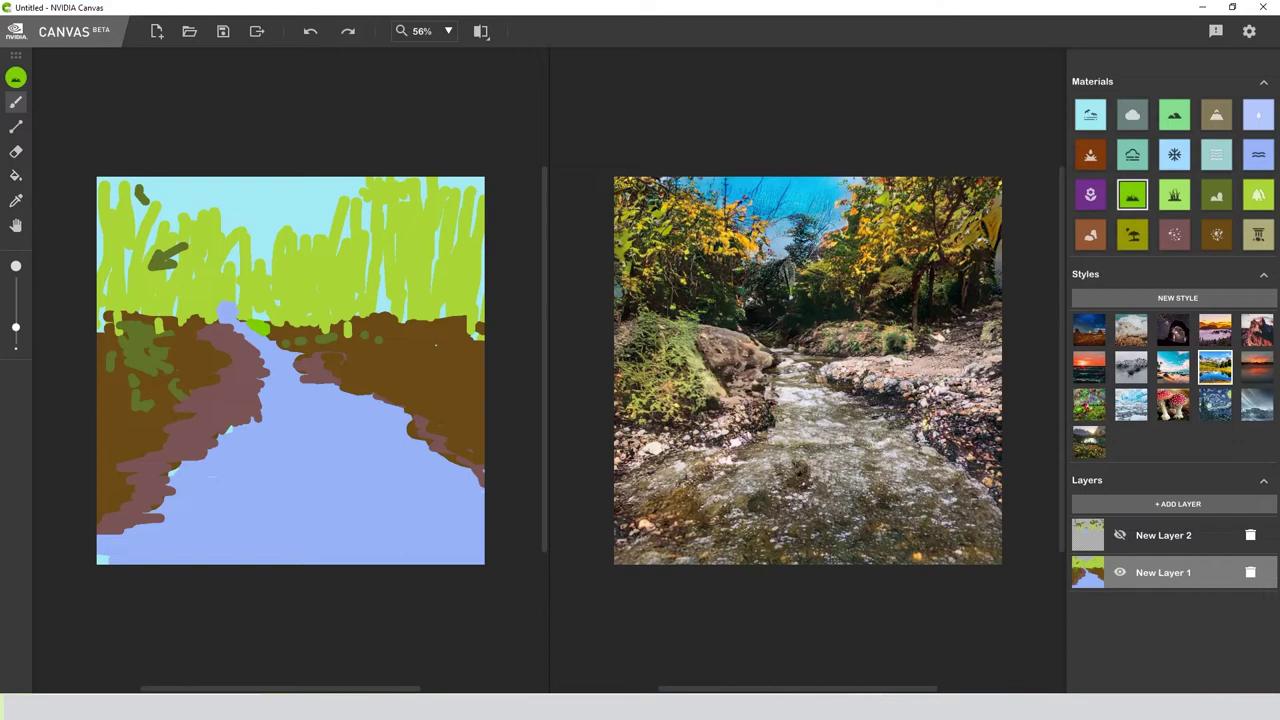
- Dab grass on both sides of the river's far end and add a light green grassy strip along its right edge
click(243, 340)
click(232, 342)
click(286, 337)
click(295, 348)
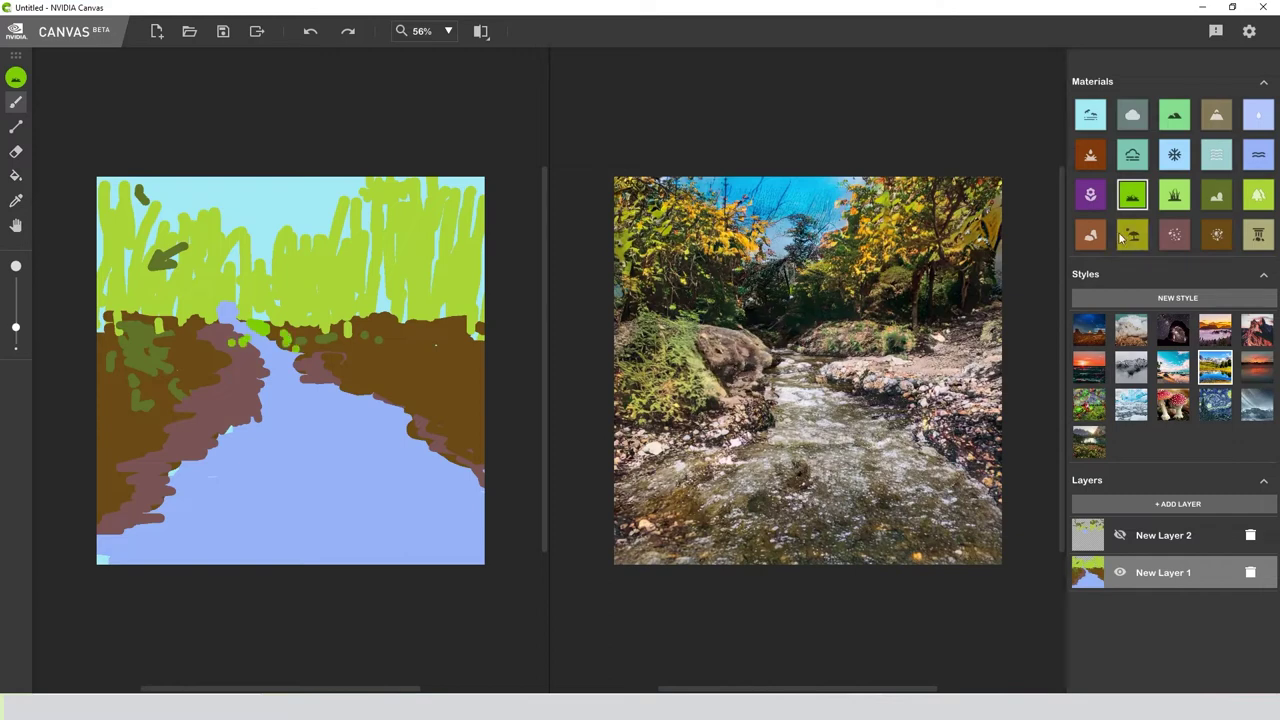
click(1174, 196)
drag(281, 340, 326, 351)
click(245, 352)
key(ctrl+z)
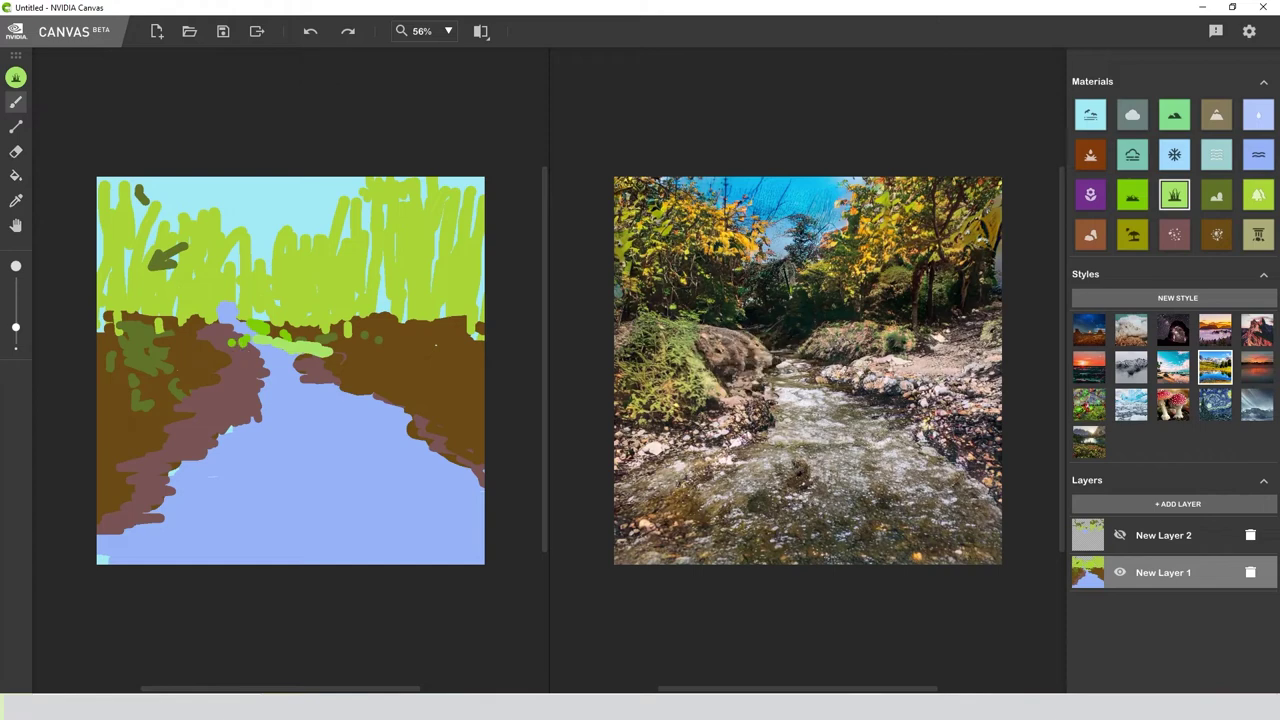
- Paint brown rocks on the right bank beside the river's upper bend and touch up the bank behind them with dirt
click(1090, 235)
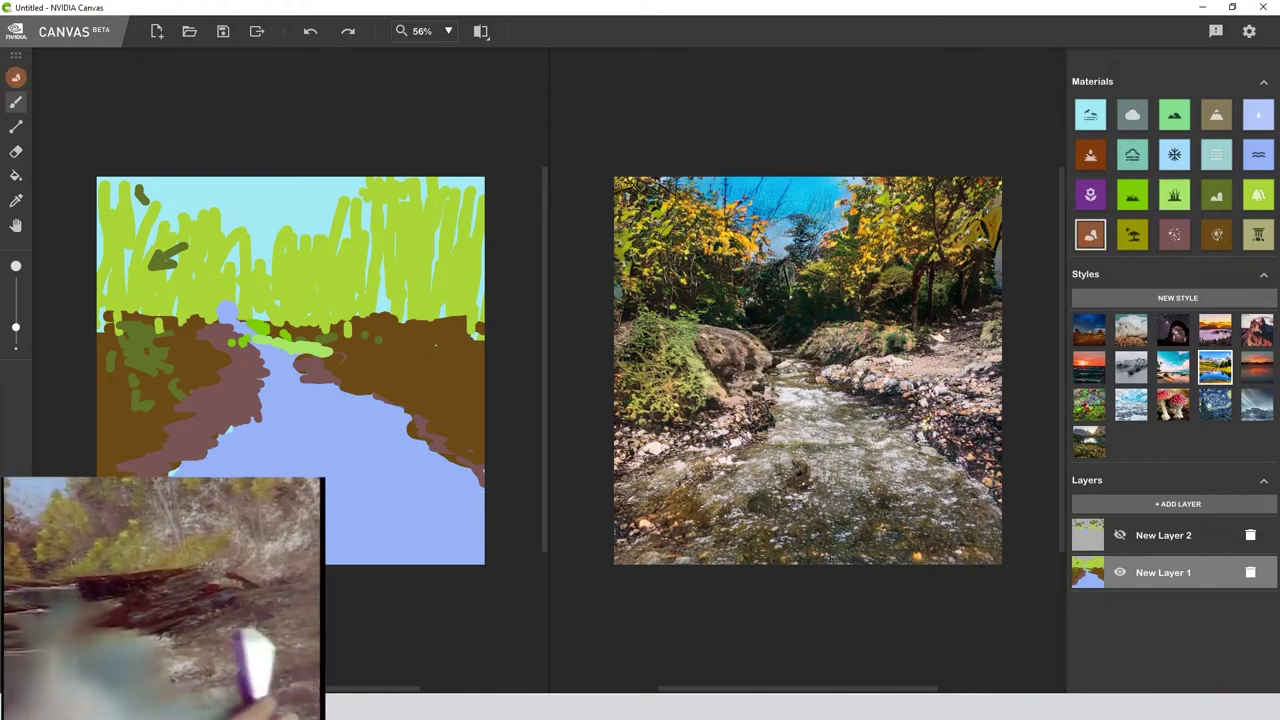
drag(300, 346, 310, 353)
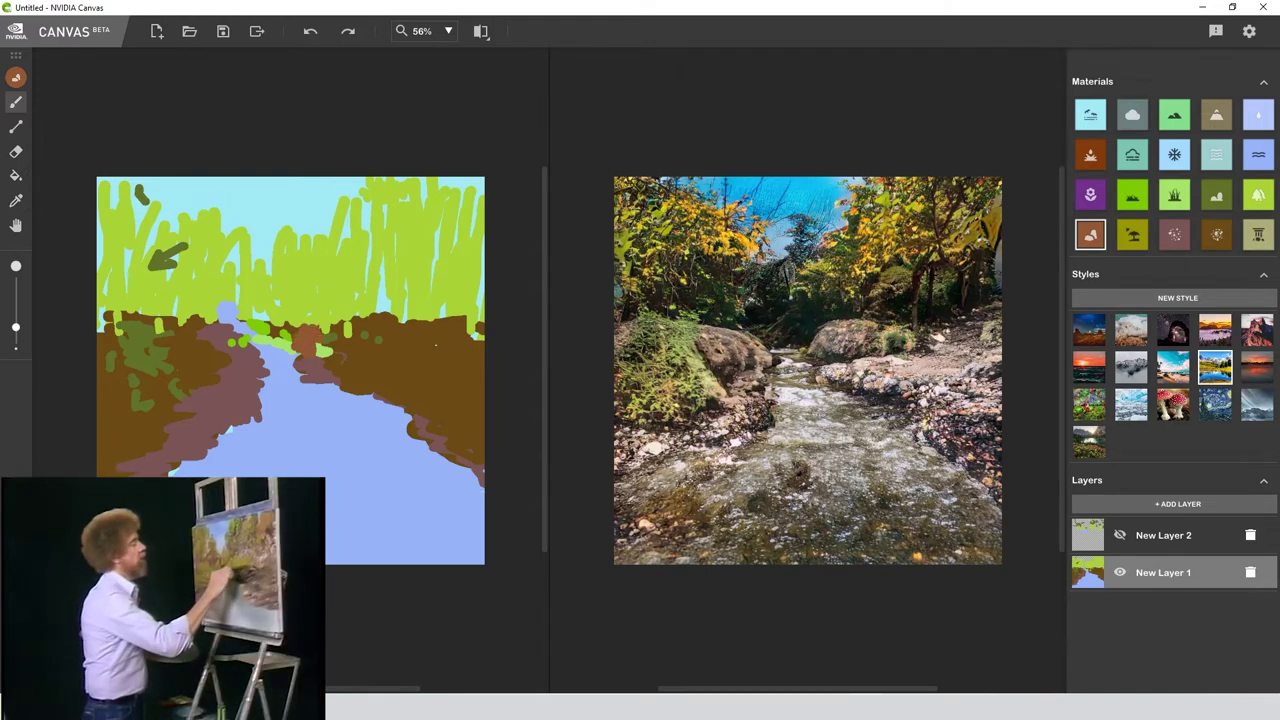
drag(324, 371, 347, 367)
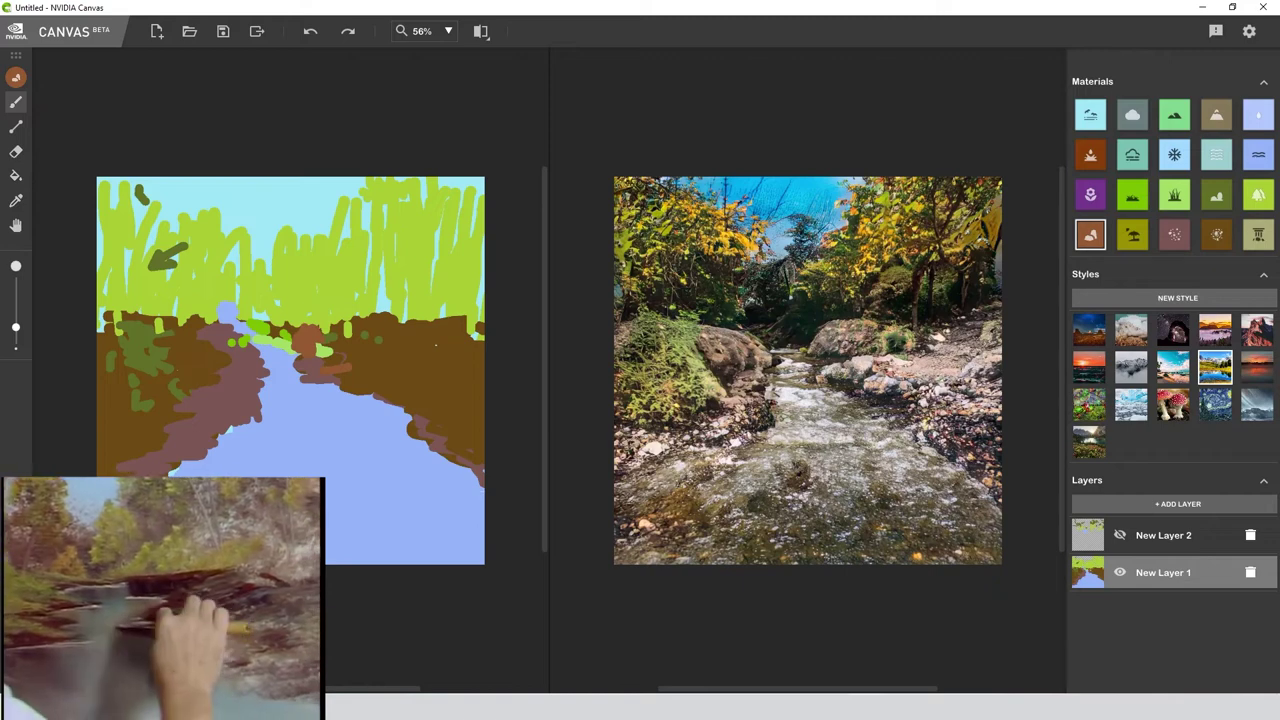
click(1206, 240)
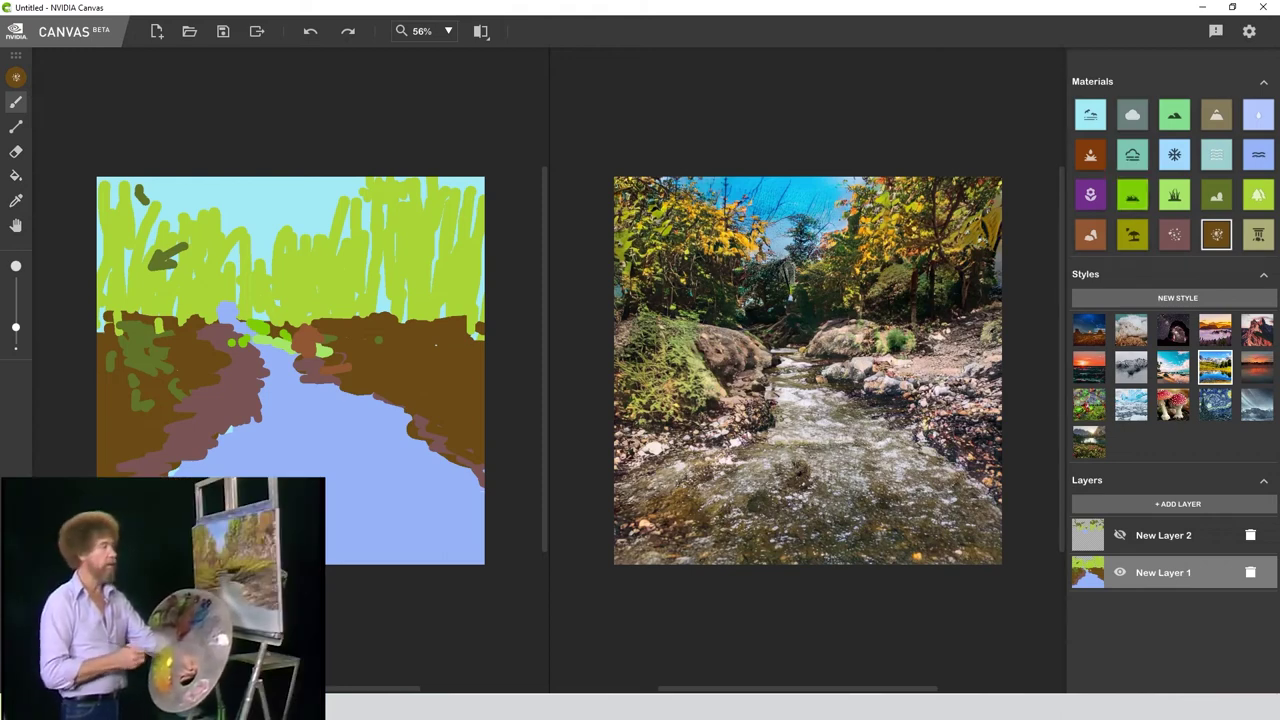
- Cover the right bank with grass from the tree line down, leaving a narrow brown edge along the water
click(1135, 200)
mouse_move(413, 370)
mouse_down()
mouse_move(450, 335)
mouse_move(413, 354)
mouse_move(450, 338)
mouse_move(460, 390)
mouse_move(320, 357)
mouse_move(470, 410)
mouse_up()
mouse_move(378, 340)
mouse_down()
mouse_move(472, 372)
mouse_move(440, 392)
mouse_move(470, 410)
mouse_up()
mouse_move(322, 331)
mouse_down()
mouse_move(452, 332)
mouse_move(322, 324)
mouse_move(377, 316)
mouse_move(407, 342)
mouse_move(456, 336)
mouse_up()
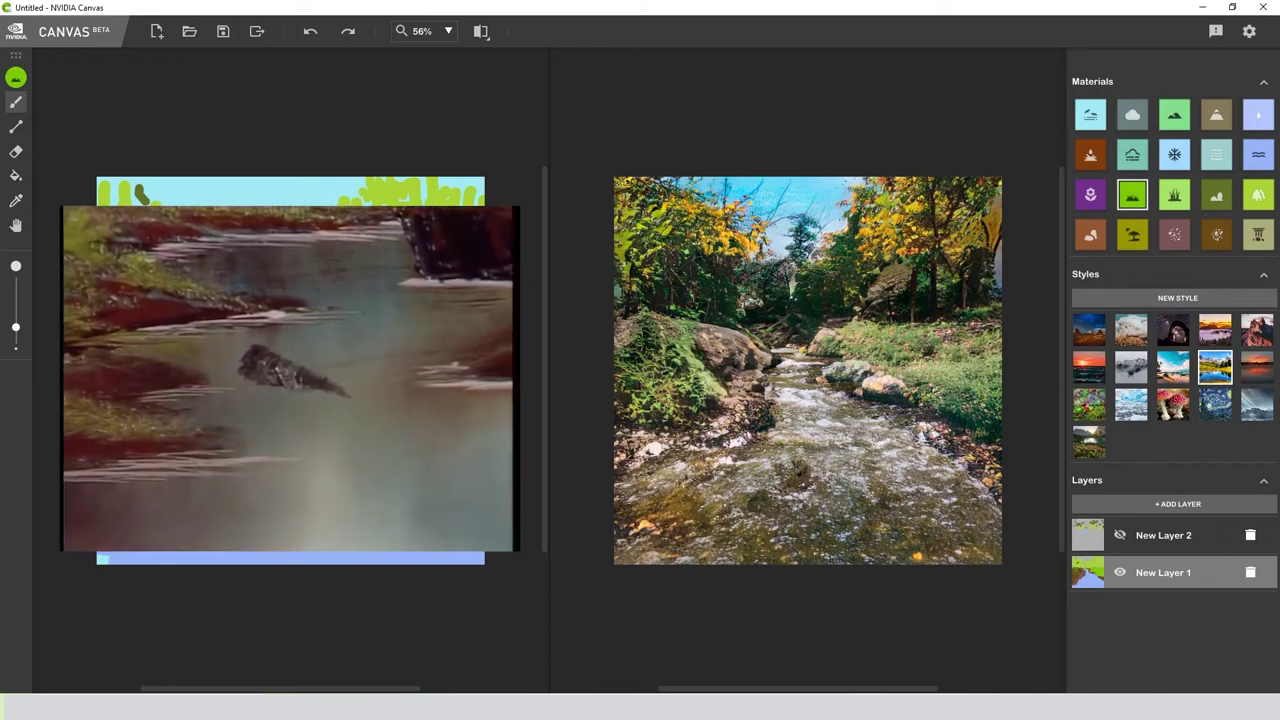
- Paint small brown rocks in the middle of the river's upper part and a cluster near the right bank
click(1086, 238)
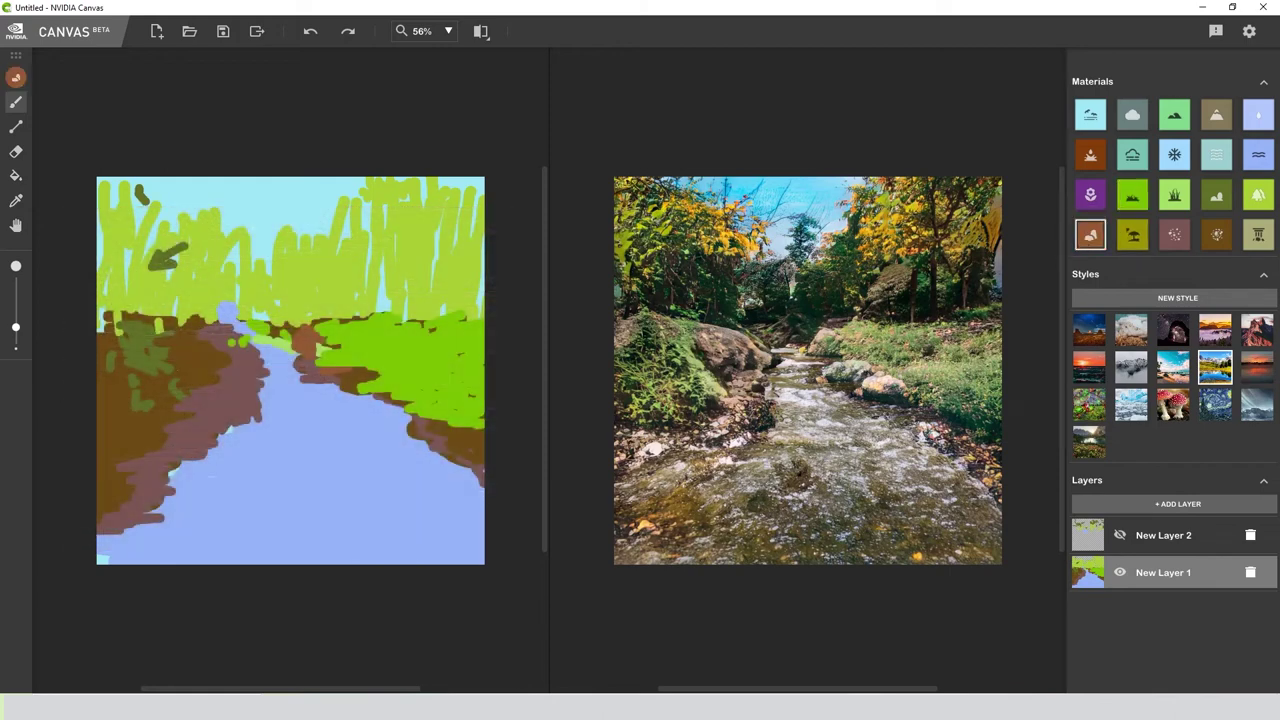
drag(281, 408, 289, 412)
click(304, 422)
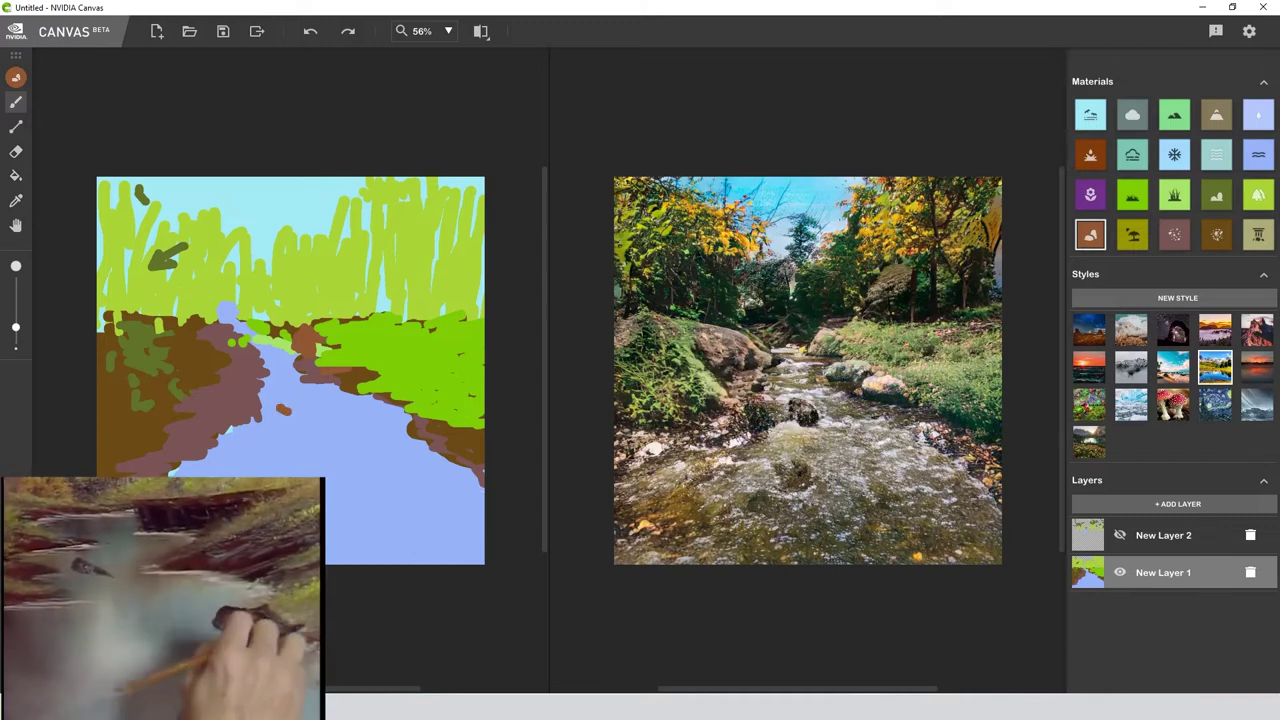
mouse_move(383, 463)
mouse_down()
mouse_move(401, 456)
mouse_move(377, 470)
mouse_up()
drag(389, 475, 398, 474)
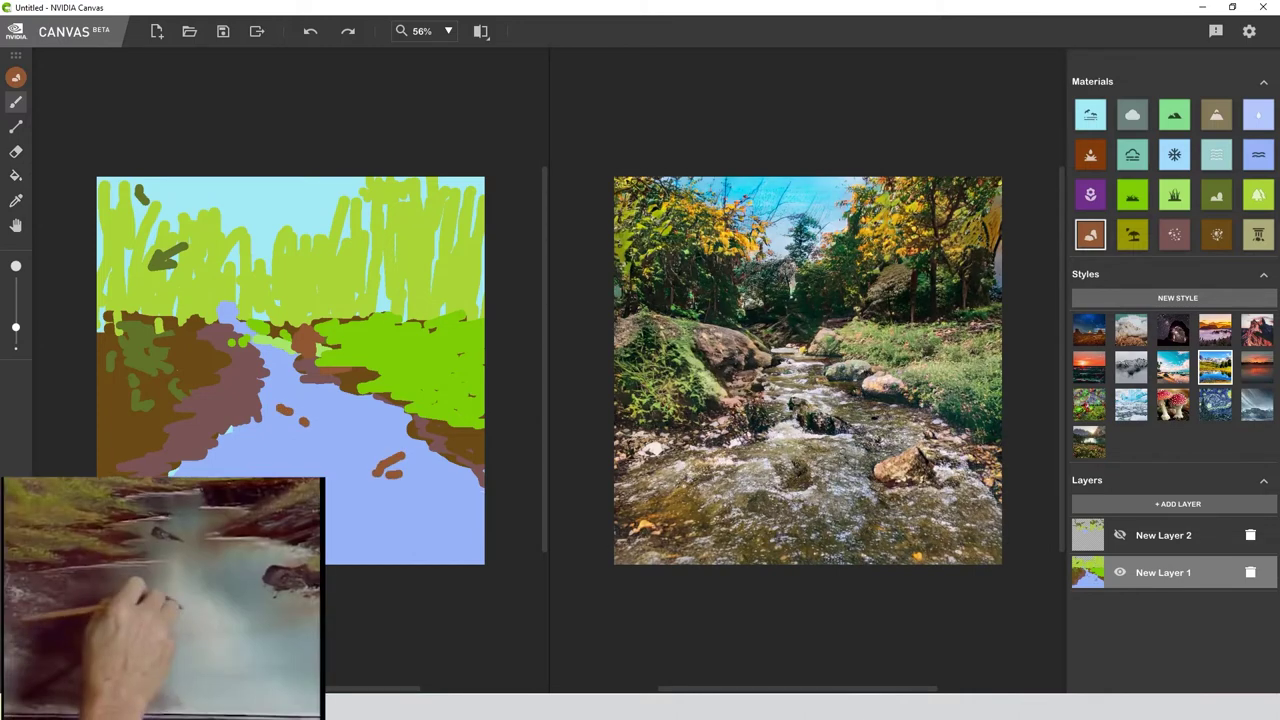
click(416, 455)
click(428, 467)
- Dot a few more brown rocks in the water along the river's left side and near the lower left corner
click(227, 461)
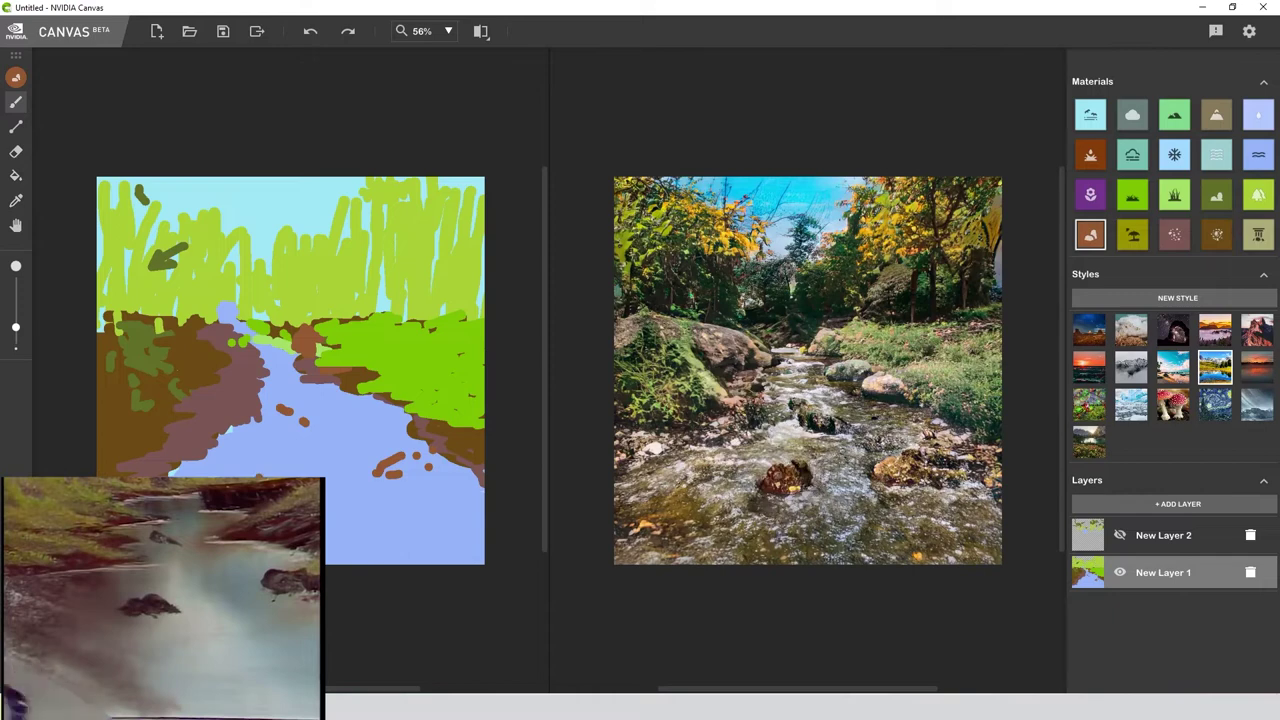
click(234, 474)
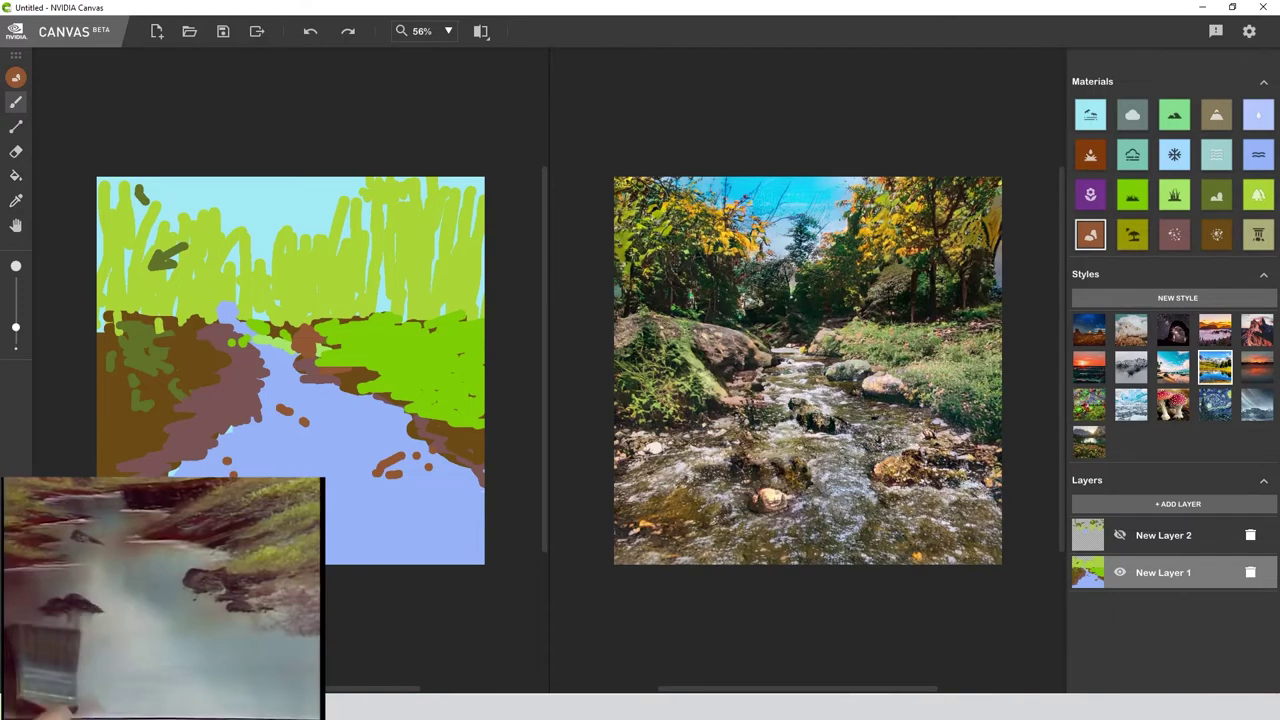
click(460, 510)
key(ctrl+z)
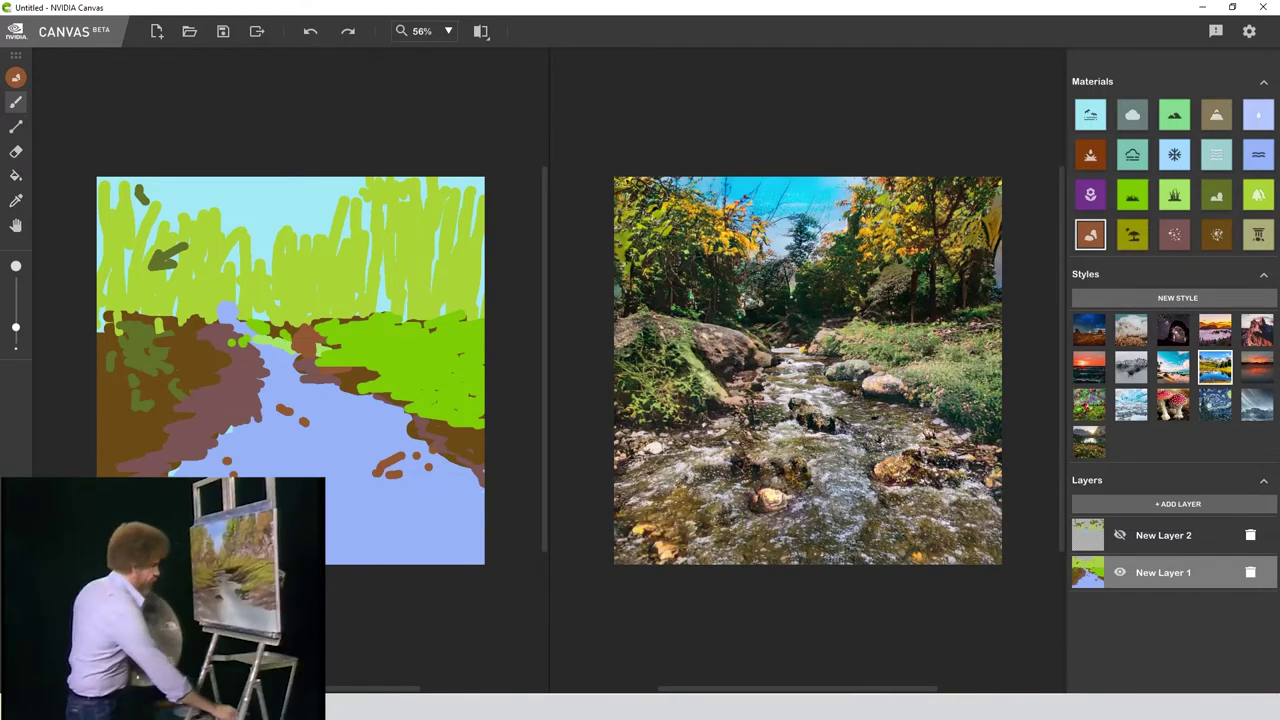
click(351, 563)
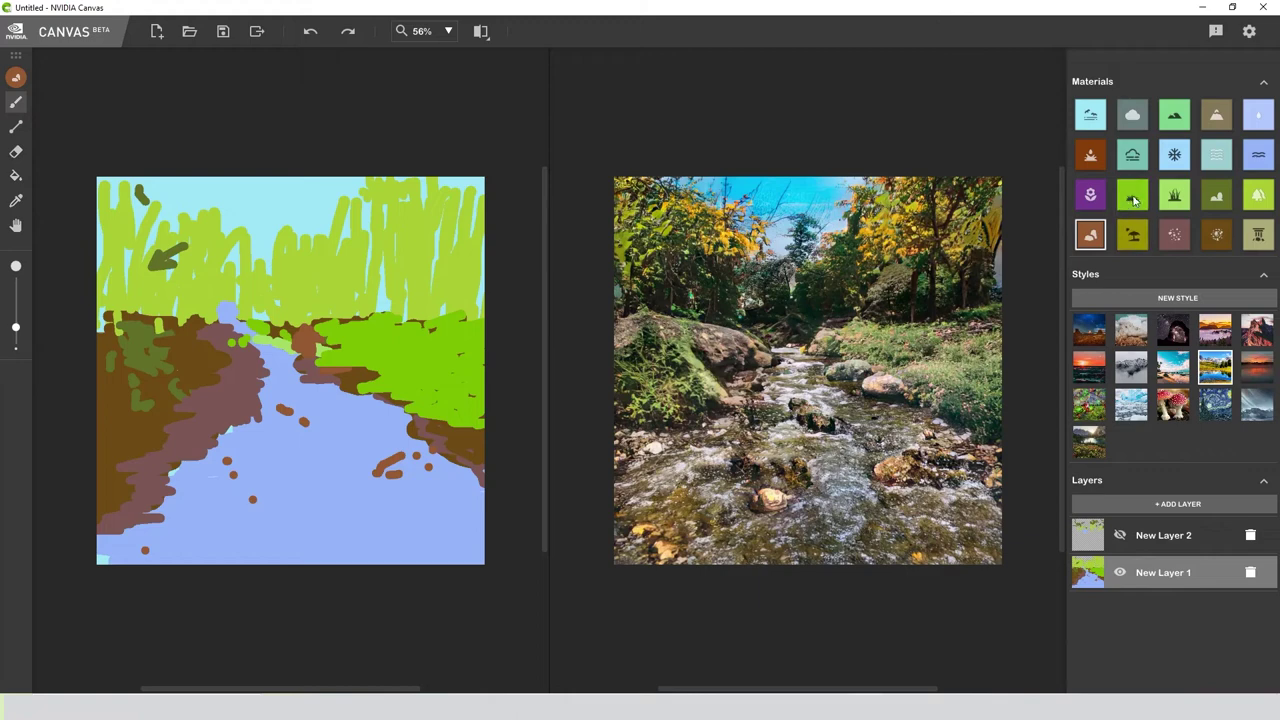
- Add small light green and grass dabs around the rocks in the river
click(1182, 199)
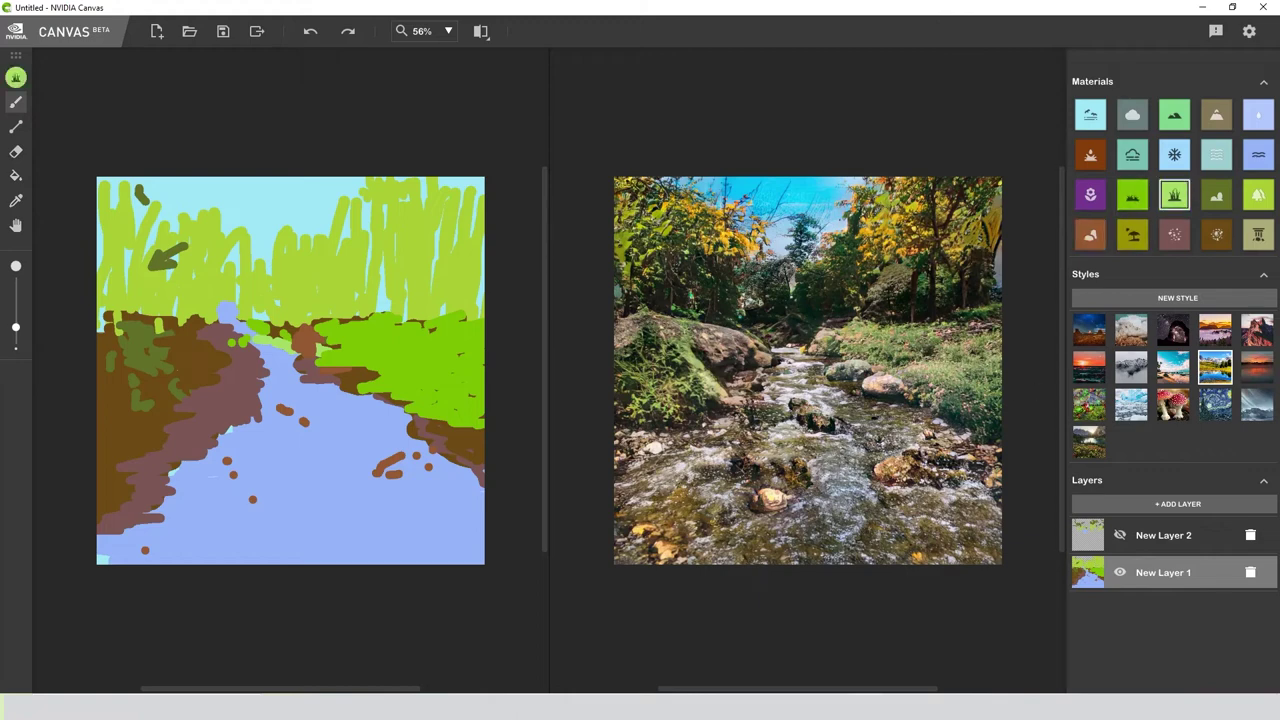
click(376, 470)
click(290, 417)
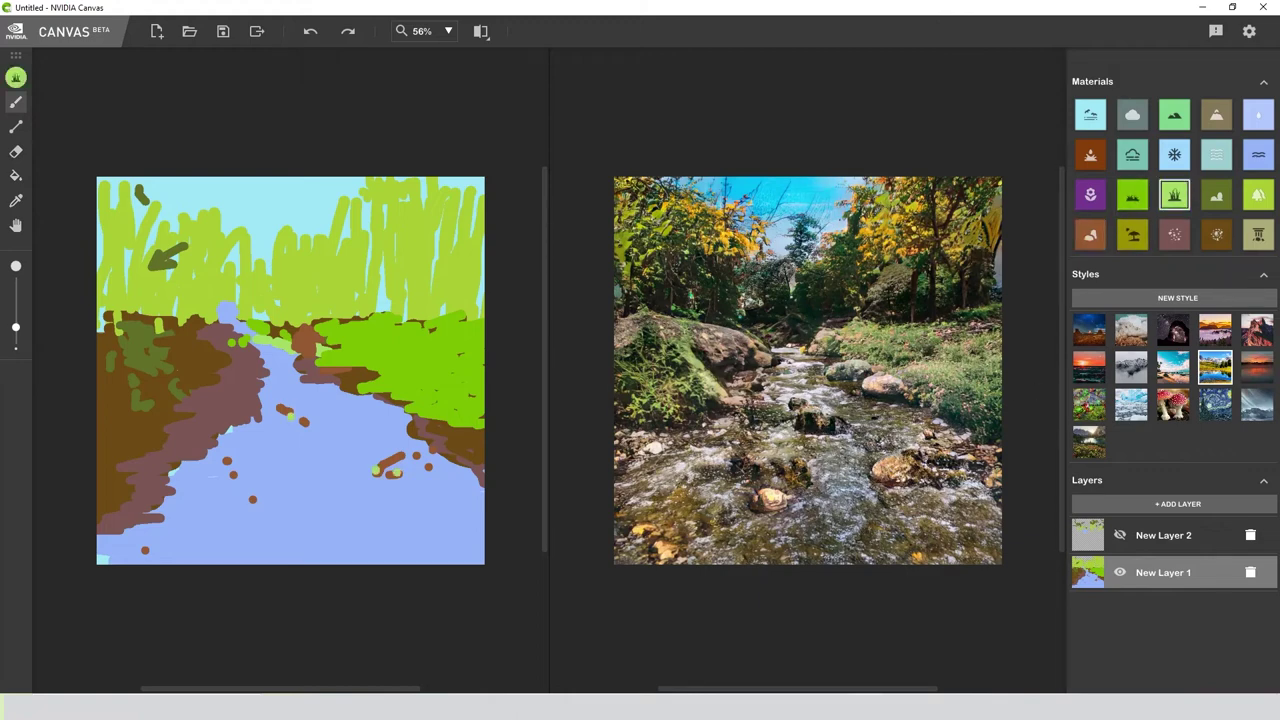
click(1132, 194)
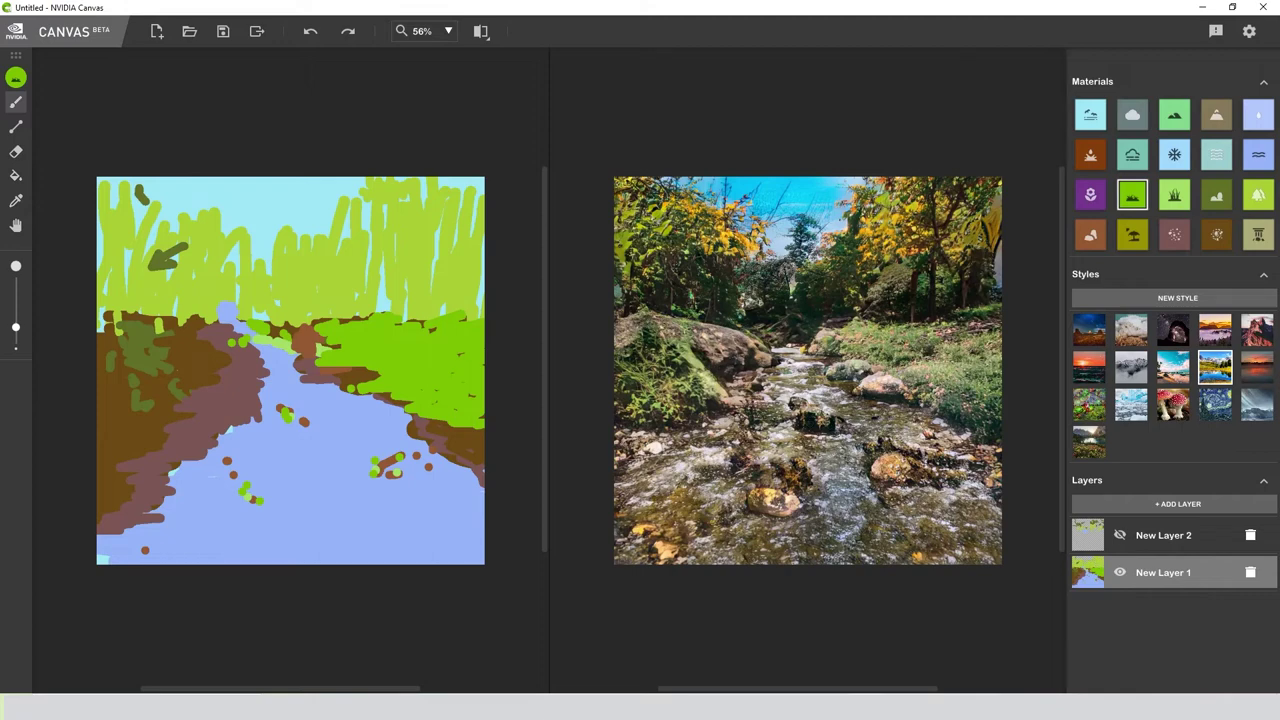
- Streak brown rock along the lower left bank and cover the rest of that bank with grass
click(1090, 234)
mouse_move(149, 446)
mouse_down()
mouse_move(168, 440)
mouse_move(116, 492)
mouse_up()
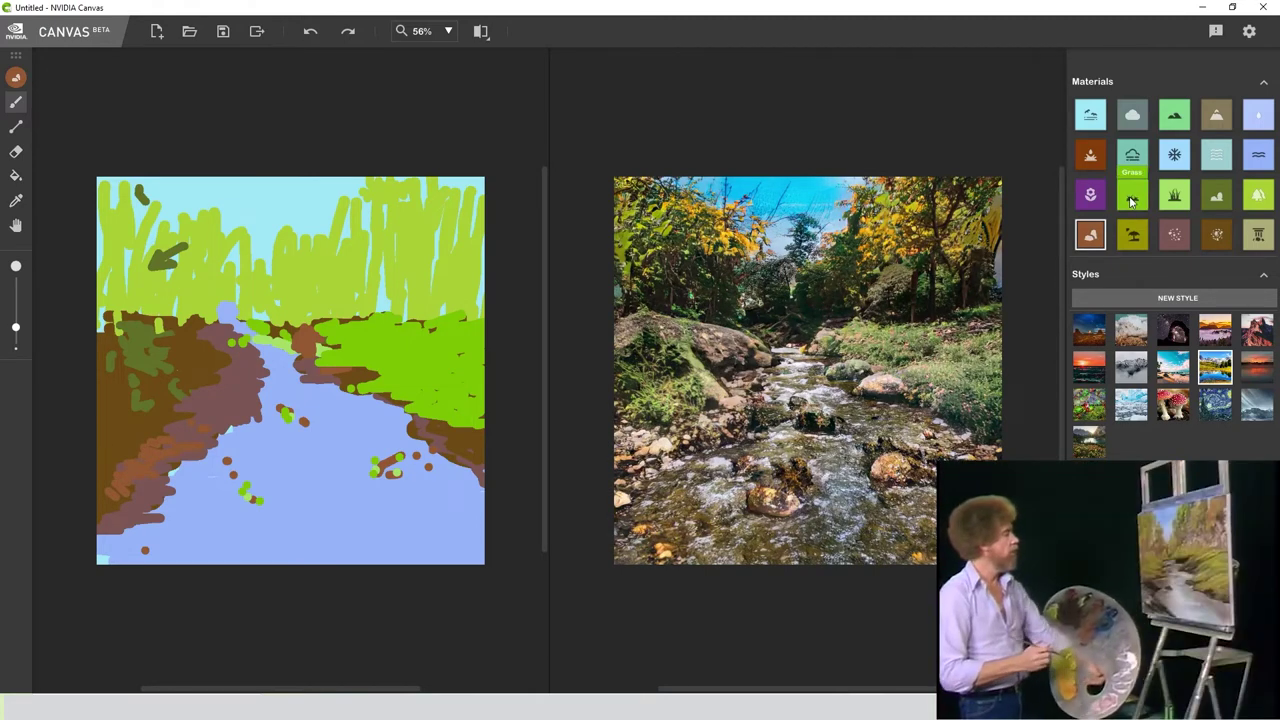
click(1132, 201)
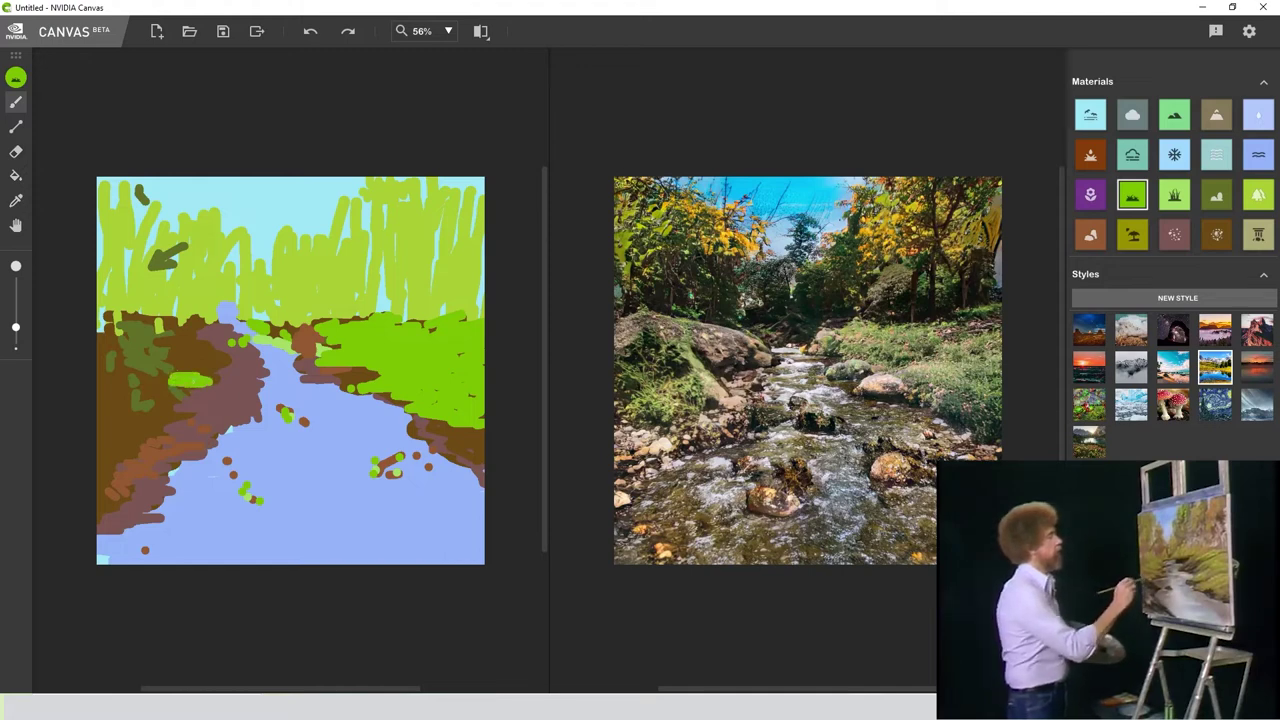
drag(219, 389, 236, 394)
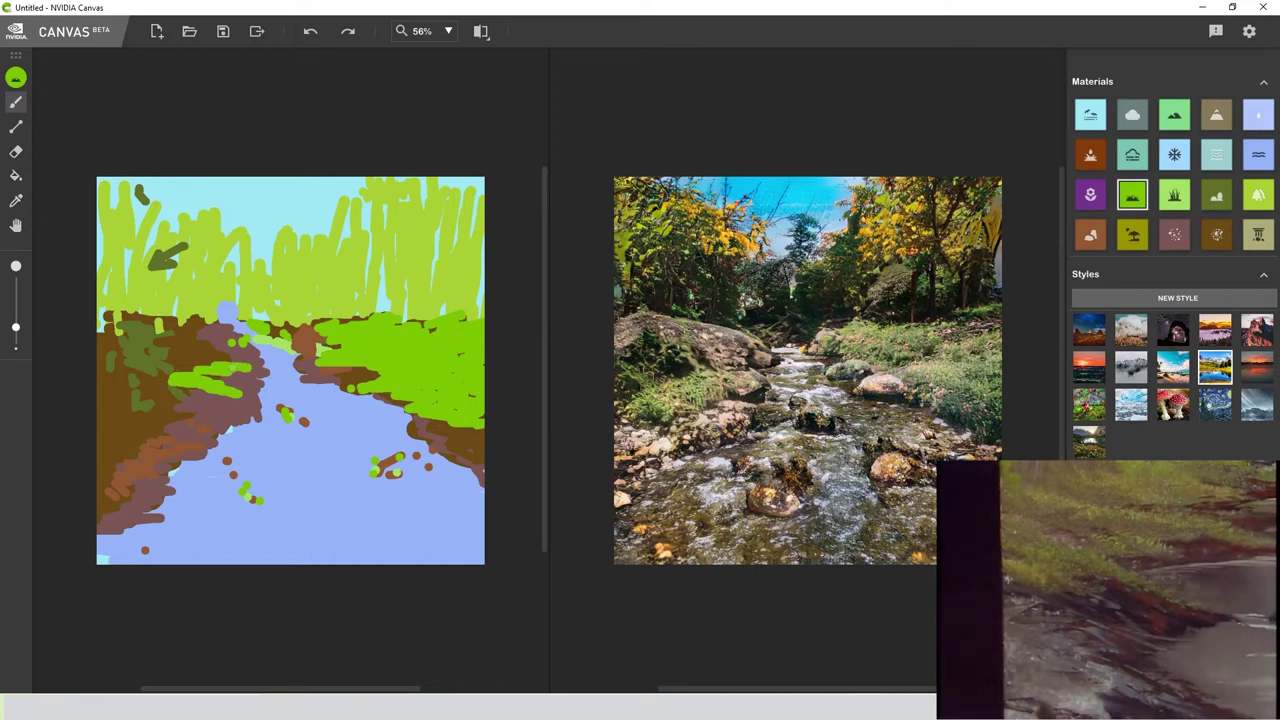
mouse_move(204, 367)
mouse_down()
mouse_move(245, 362)
mouse_move(200, 340)
mouse_move(145, 347)
mouse_move(118, 367)
mouse_move(175, 370)
mouse_move(195, 397)
mouse_move(165, 392)
mouse_move(165, 428)
mouse_up()
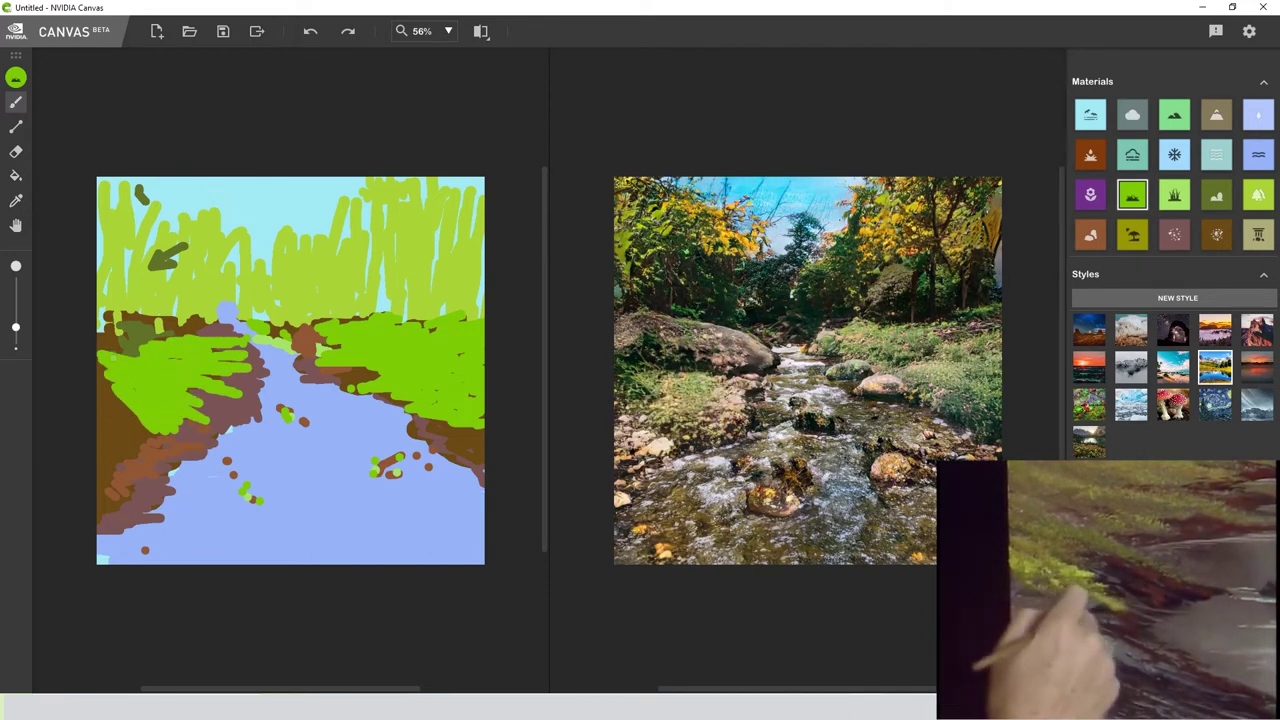
mouse_move(112, 354)
mouse_down()
mouse_move(200, 334)
mouse_move(268, 365)
mouse_up()
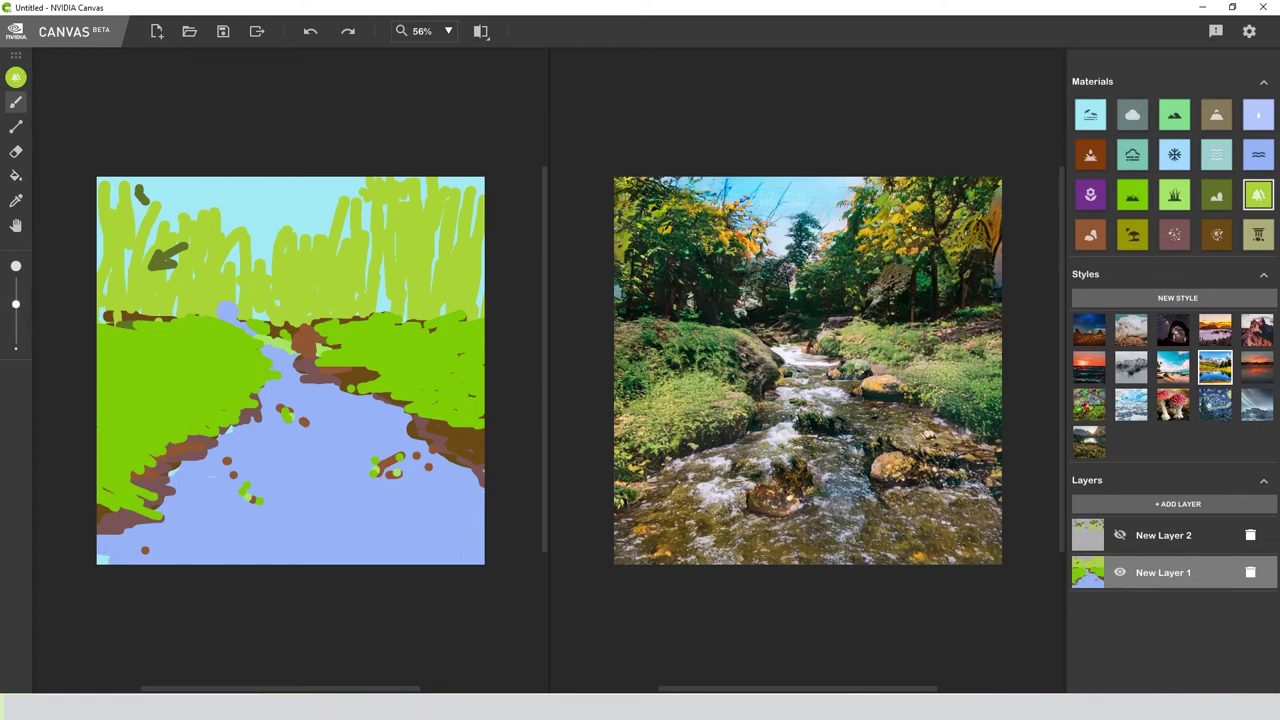
- Add a new layer and paint two large trees with the tree material, one rising from each riverbank
drag(414, 370, 318, 306)
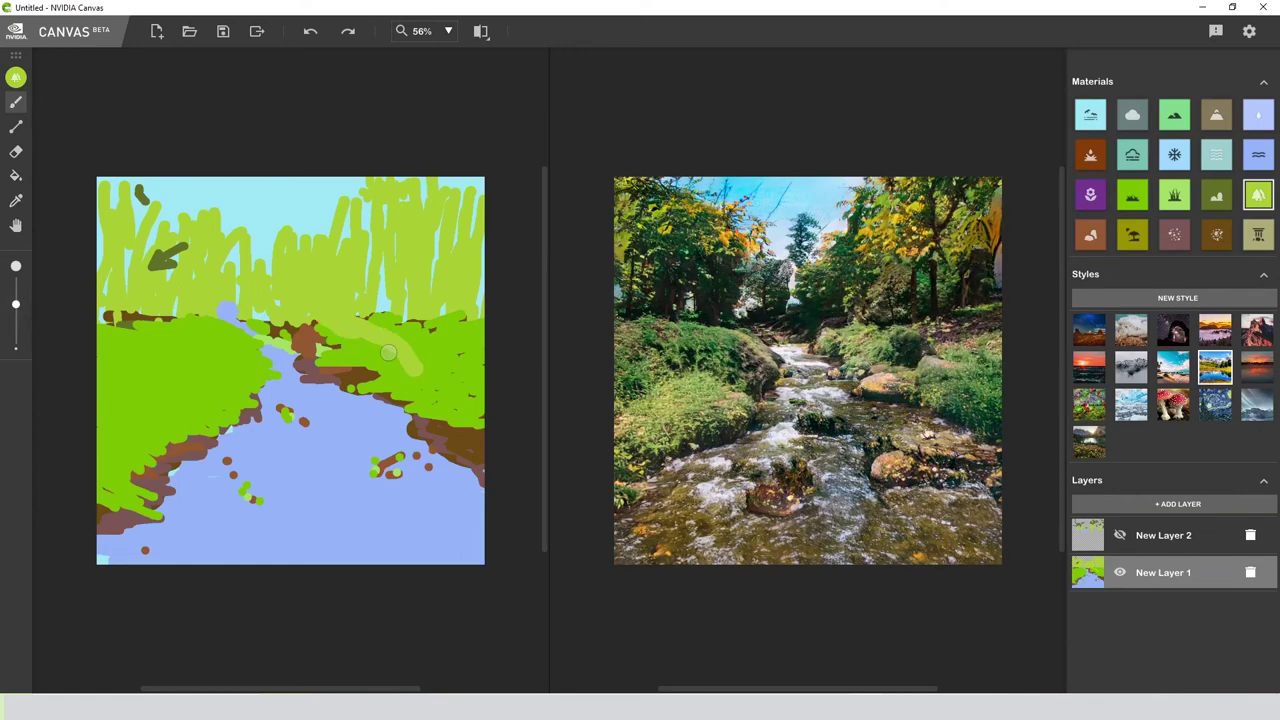
key(ctrl+z)
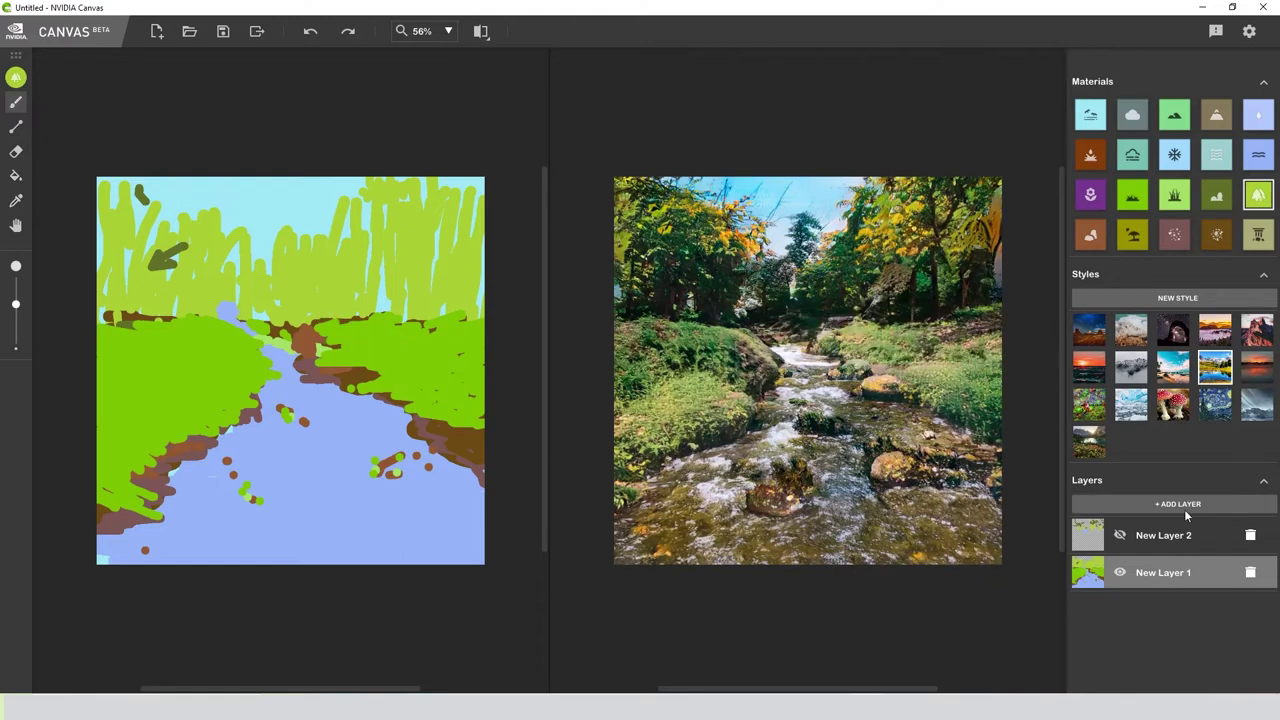
click(1180, 505)
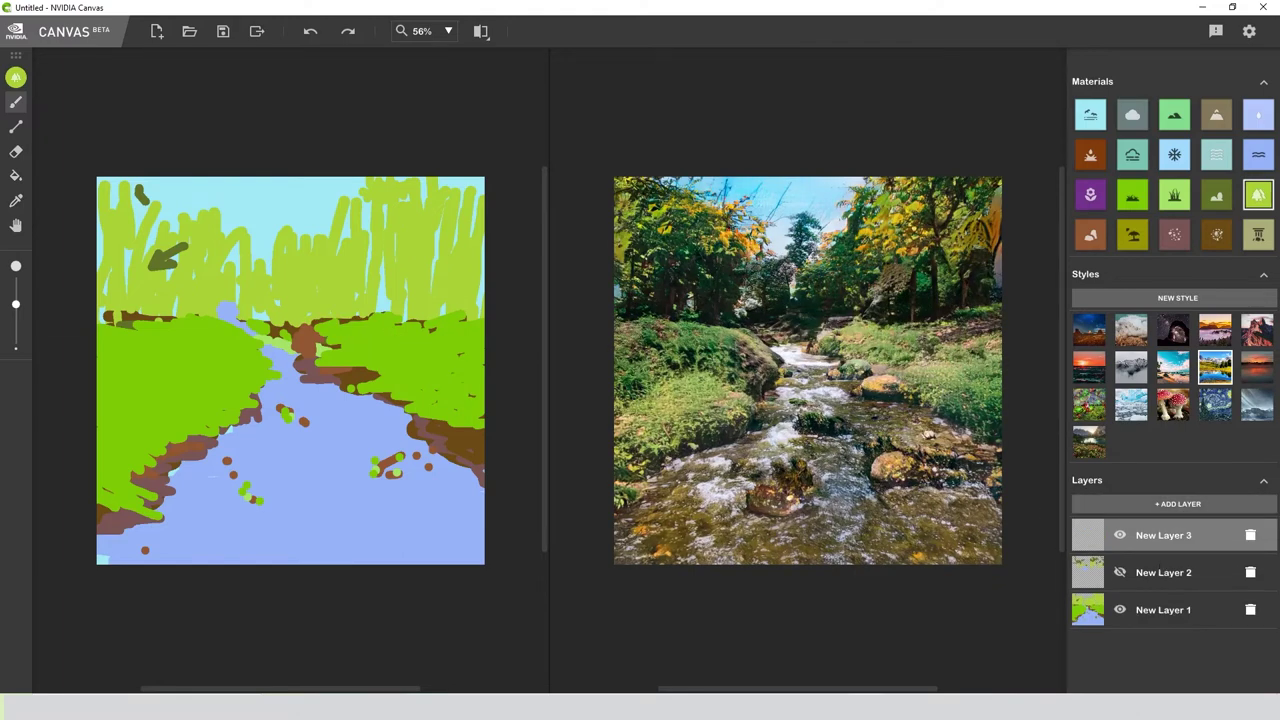
drag(418, 372, 335, 320)
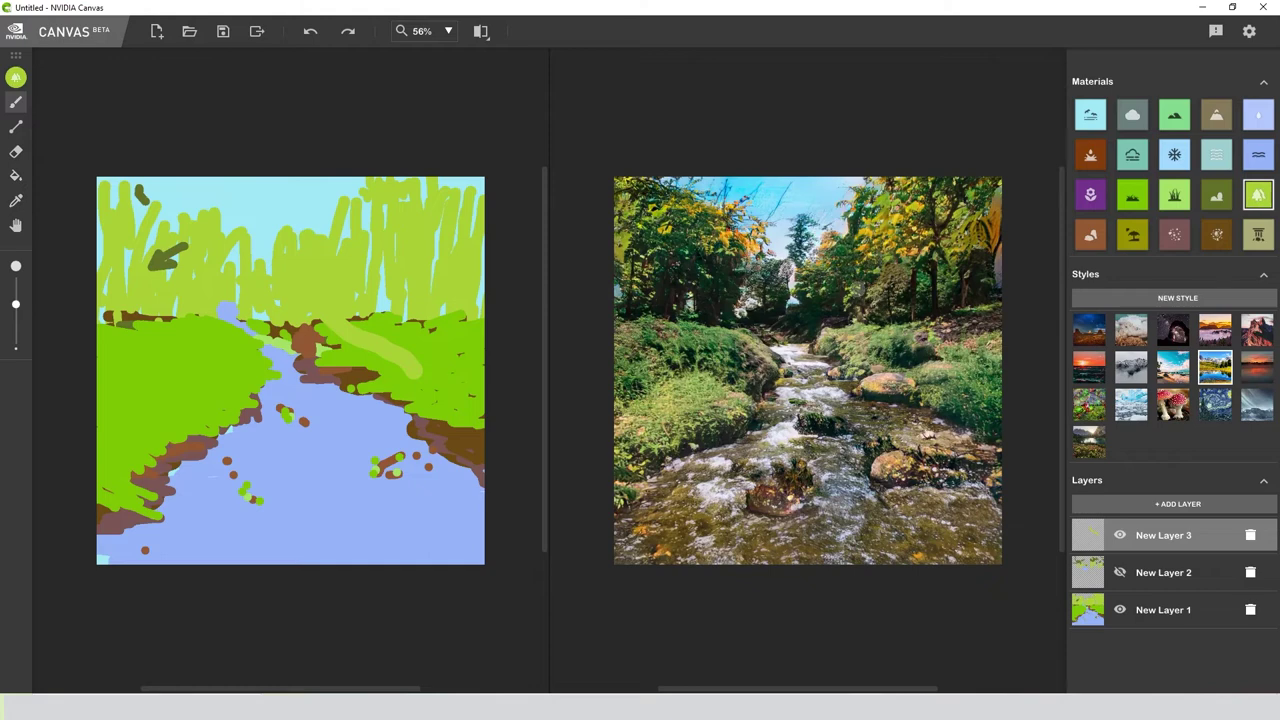
key(ctrl+z)
drag(443, 386, 376, 312)
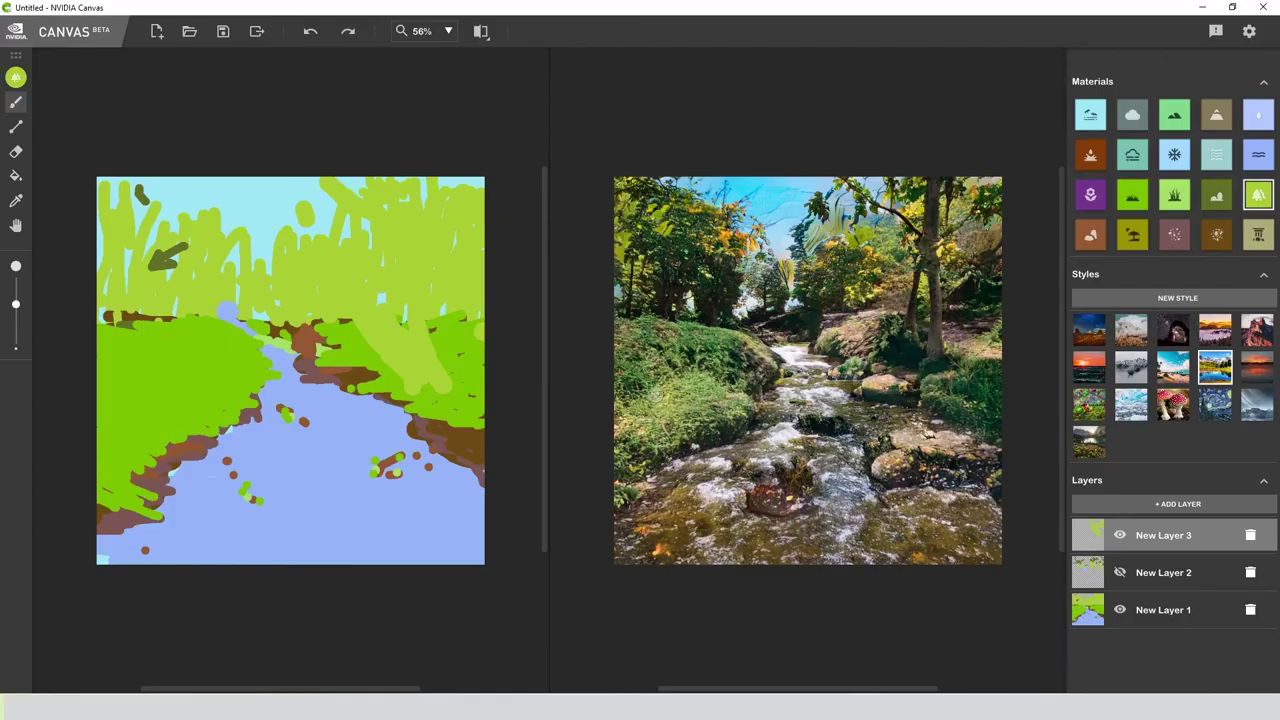
drag(128, 418, 161, 338)
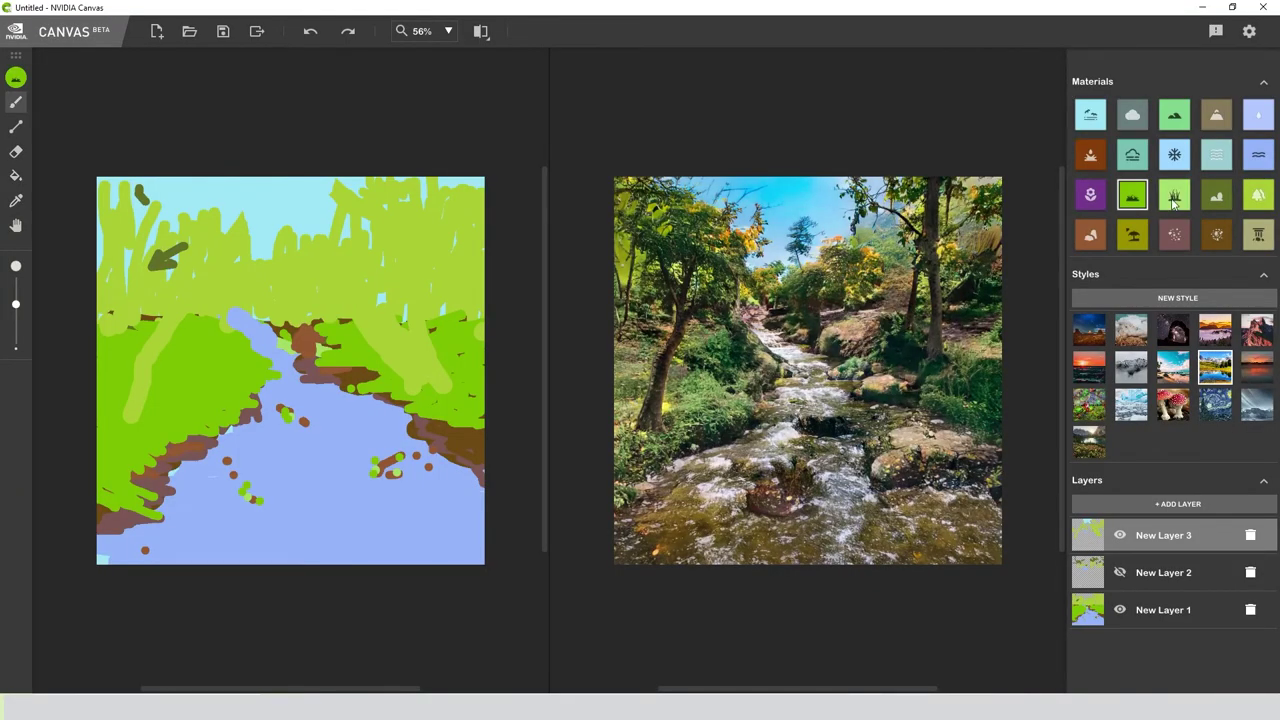
- With a smaller brush, dab dark green bushes along the foot of the right-hand trees on New Layer 3
click(1216, 195)
key([)
drag(356, 335, 362, 345)
drag(341, 321, 349, 322)
drag(378, 297, 371, 309)
click(441, 324)
click(469, 318)
click(318, 308)
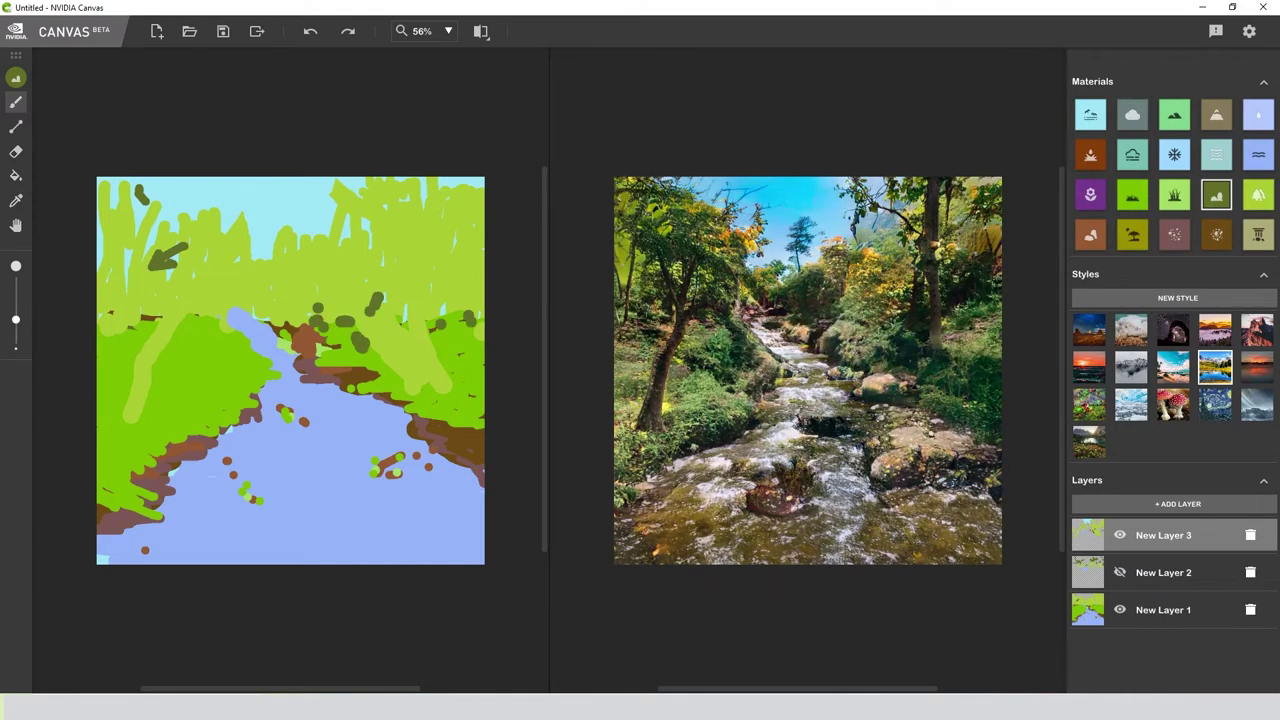
- Dab more dark green bushes around the foot of the right-hand trees and on the upper part of the left bank
click(331, 328)
click(446, 309)
click(455, 333)
click(244, 365)
click(189, 327)
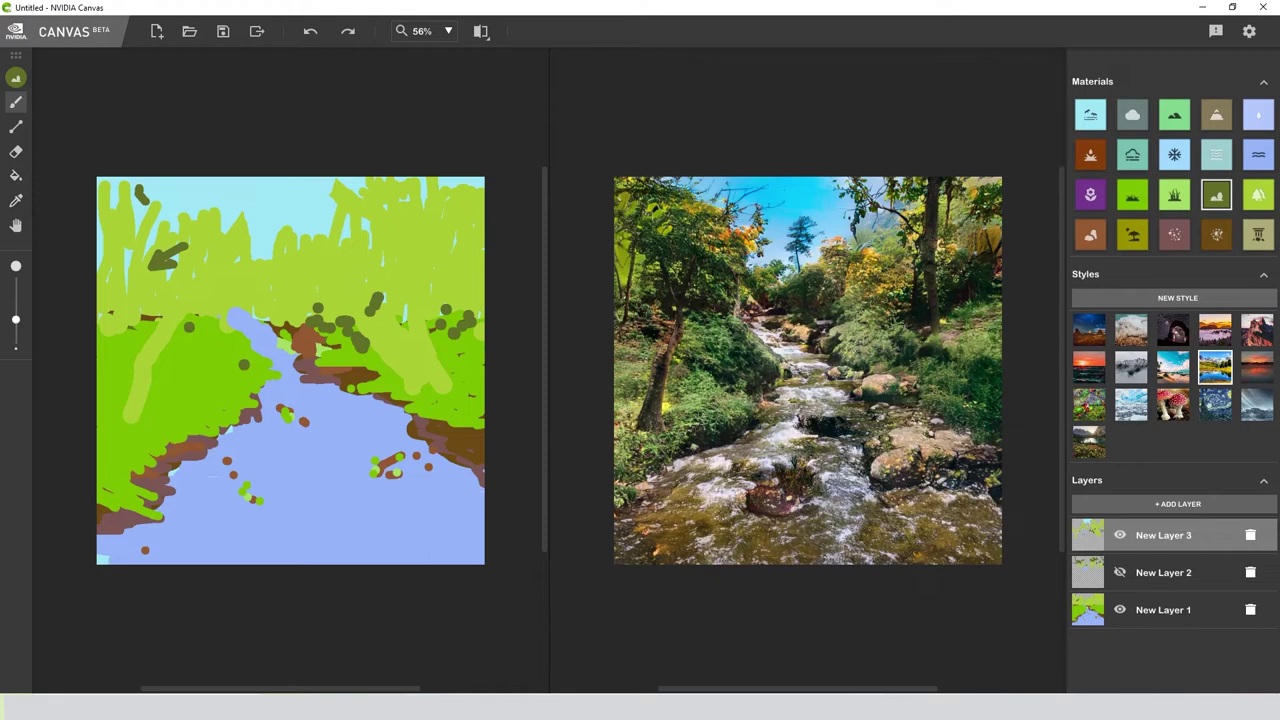
- Paint dark green bushes over the rocky edge of the lower right bank and down along the canvas border
click(419, 440)
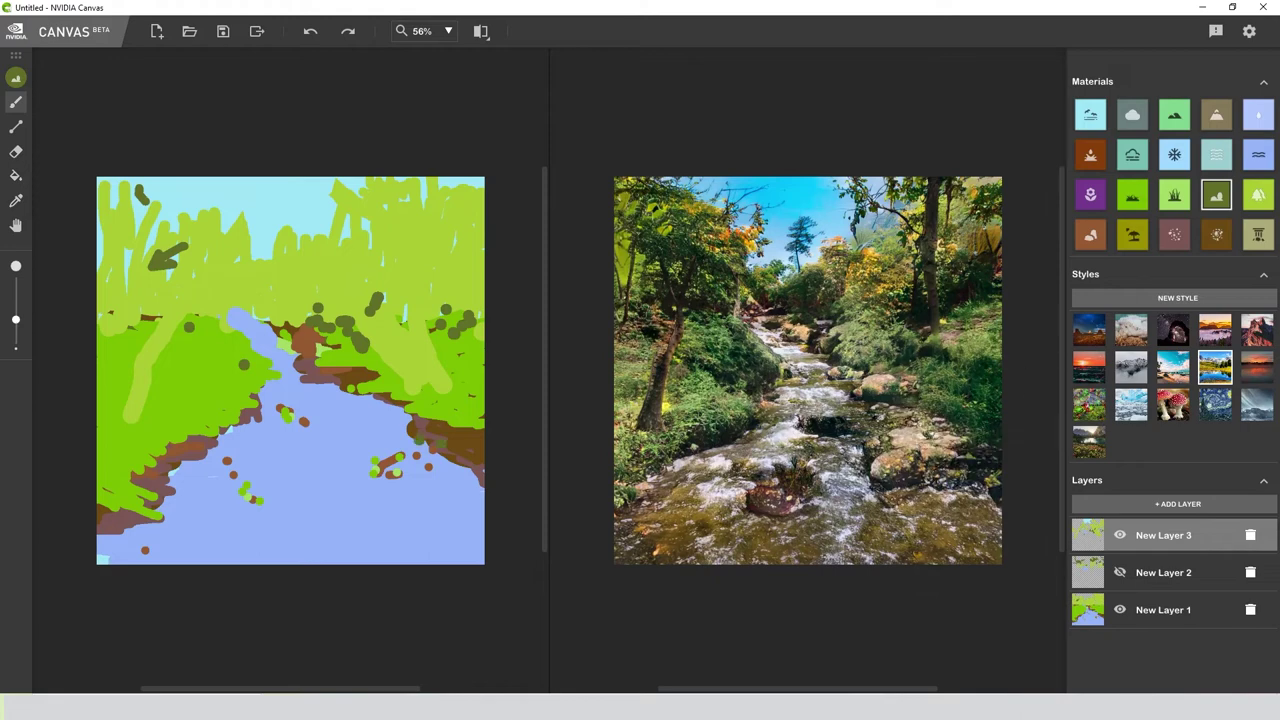
click(404, 443)
click(431, 428)
click(396, 440)
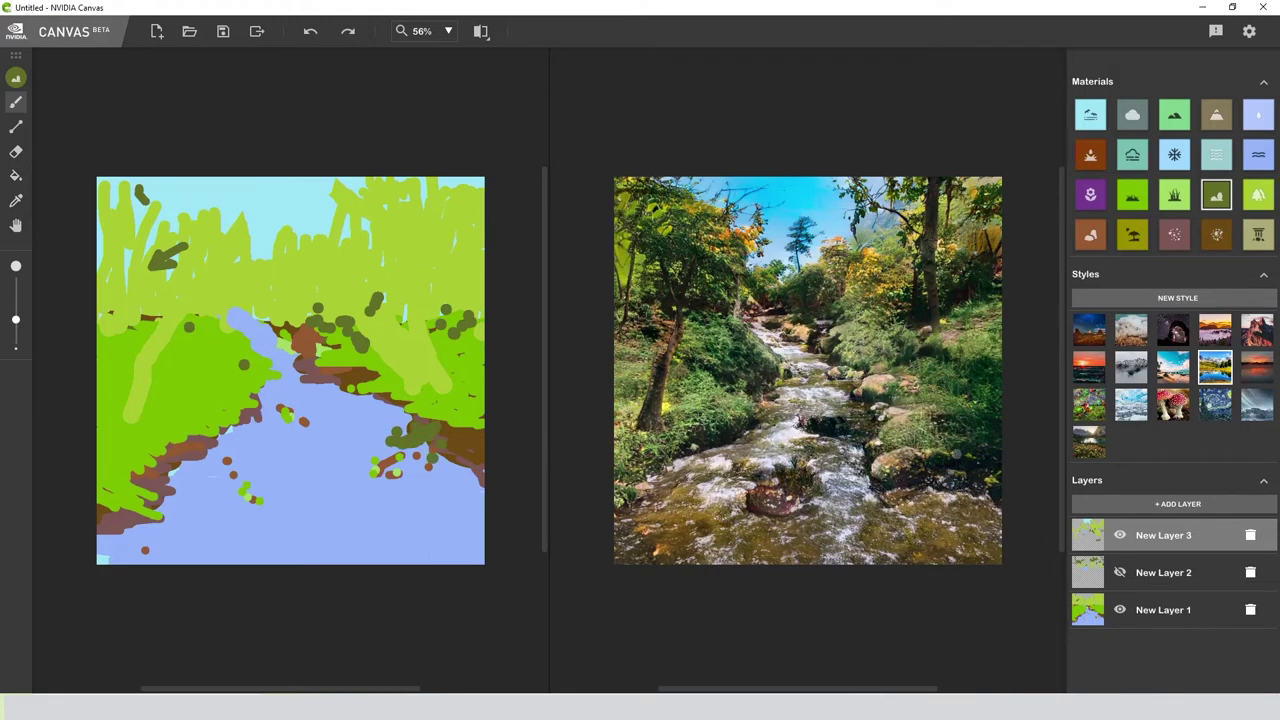
drag(470, 482, 478, 505)
click(474, 463)
click(454, 478)
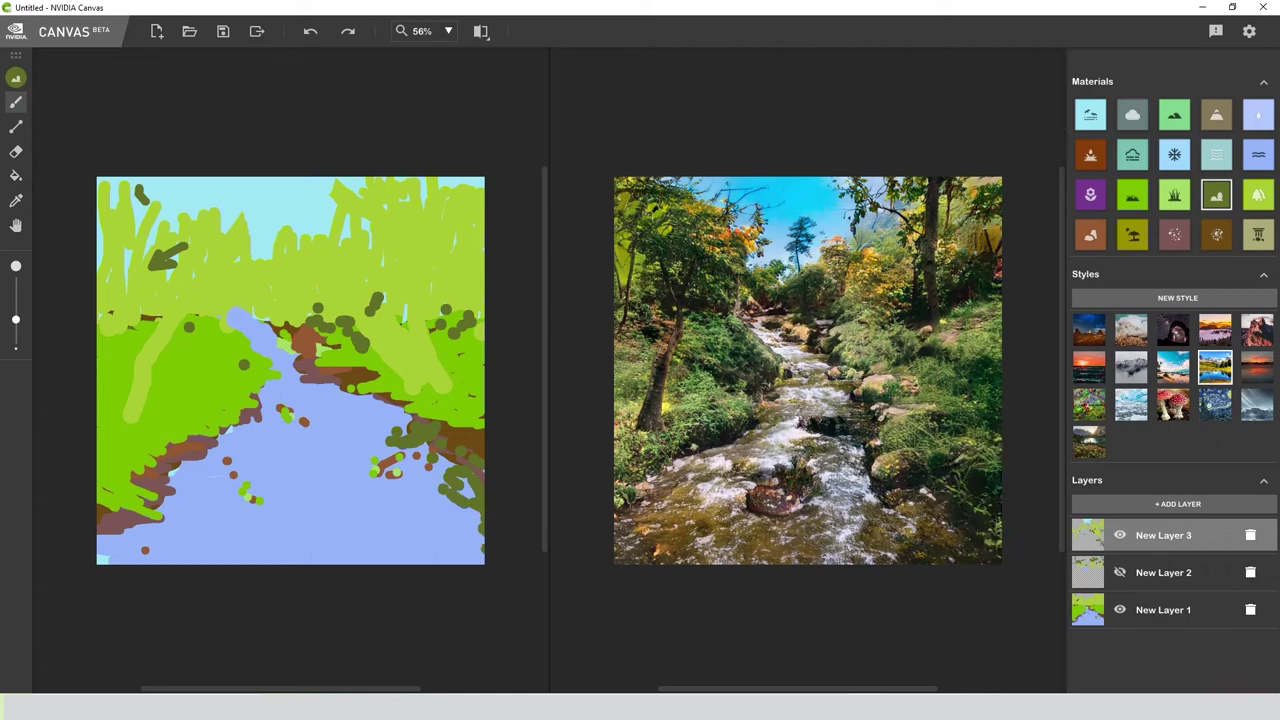
- Dab dark green bush material among the treetops in the upper left corner of the painting
click(1258, 195)
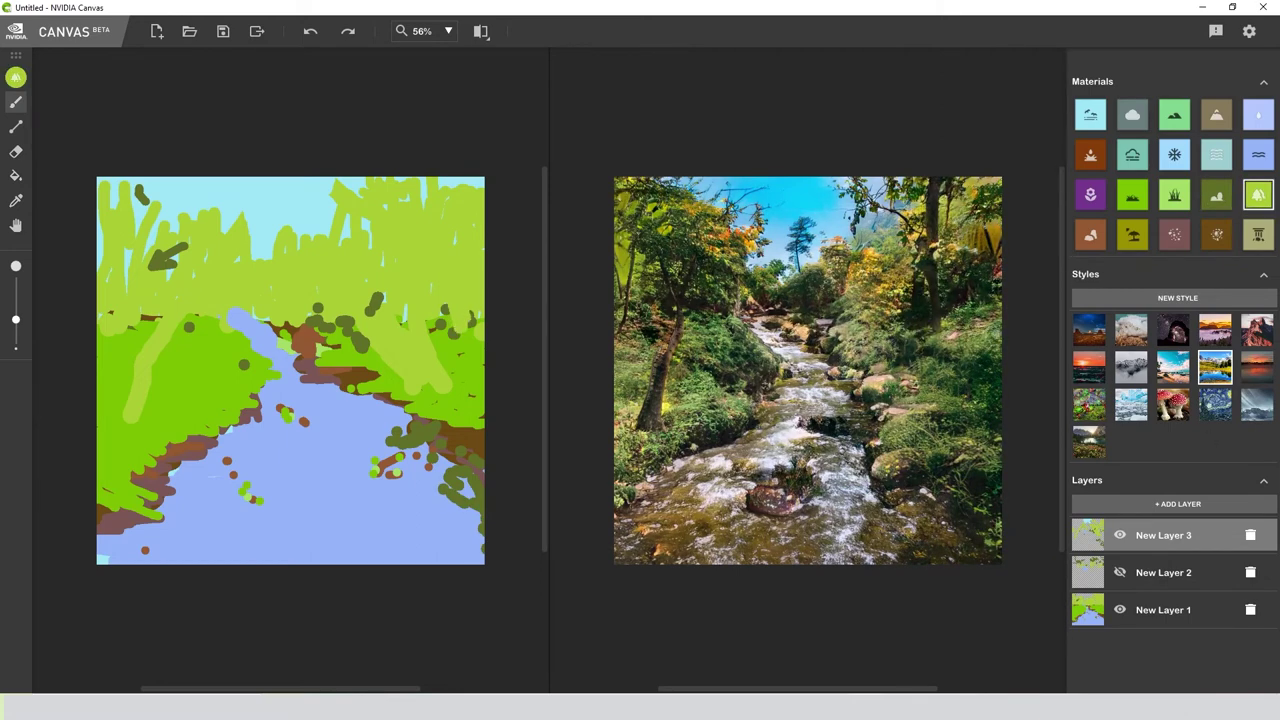
click(1132, 195)
click(1216, 195)
click(105, 270)
click(104, 243)
click(103, 206)
click(141, 227)
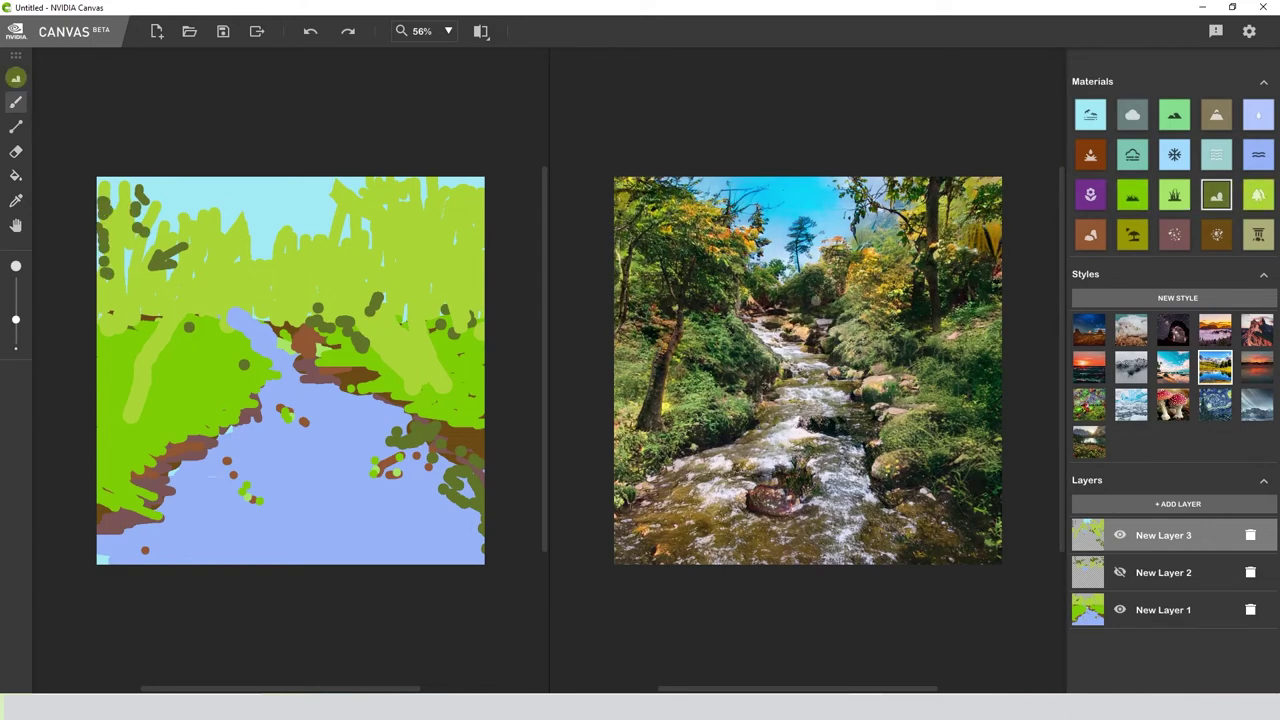
- Place small light green grass-tuft dabs around the base of the left bank's large tree trunk
click(1175, 200)
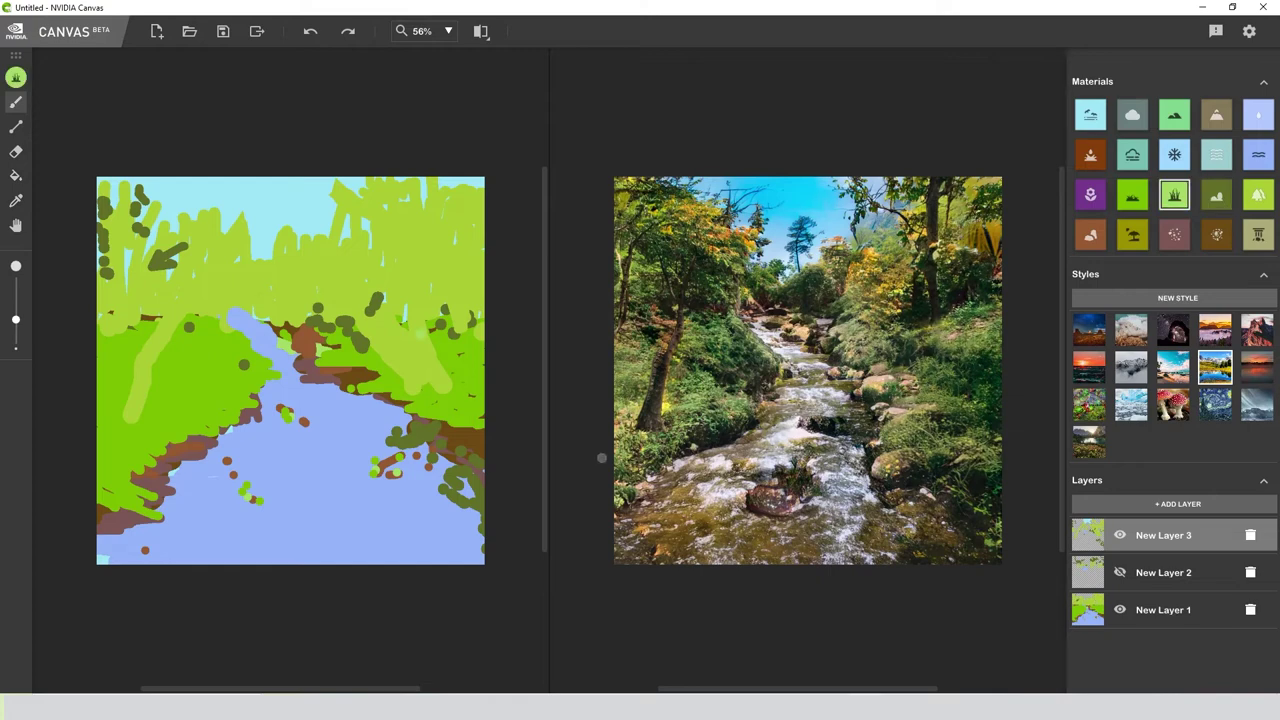
click(131, 432)
click(146, 427)
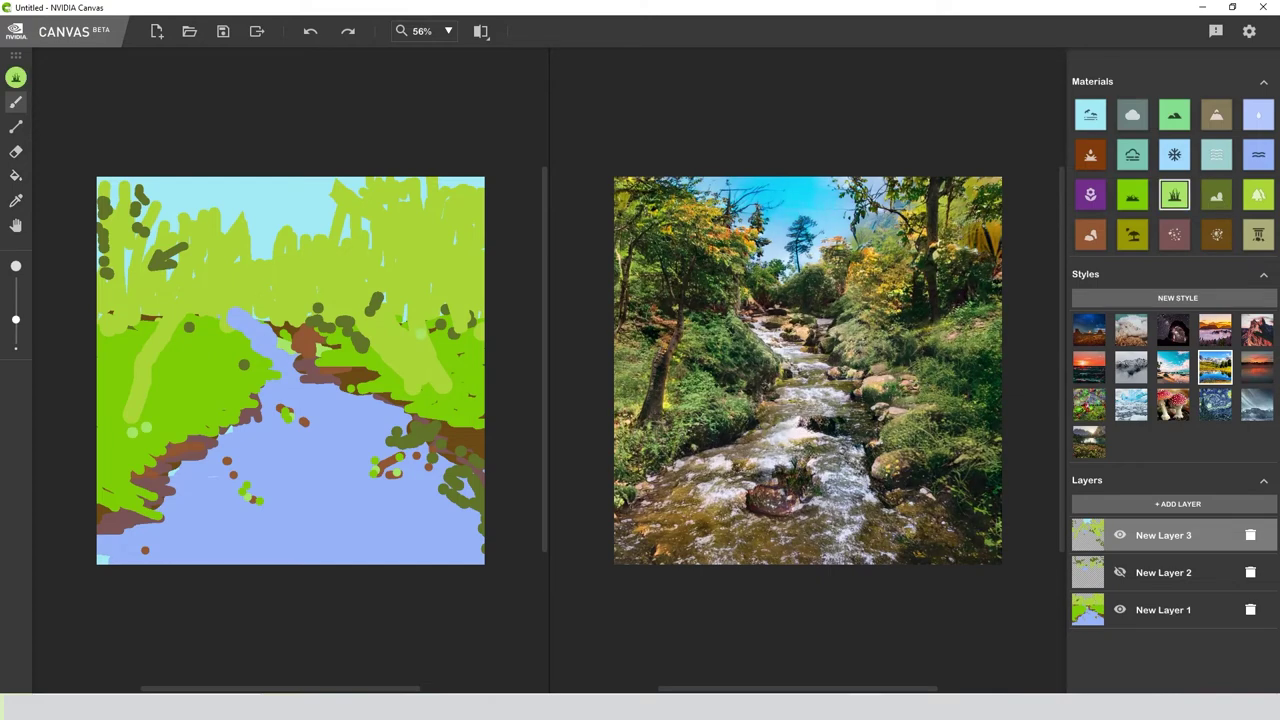
click(118, 428)
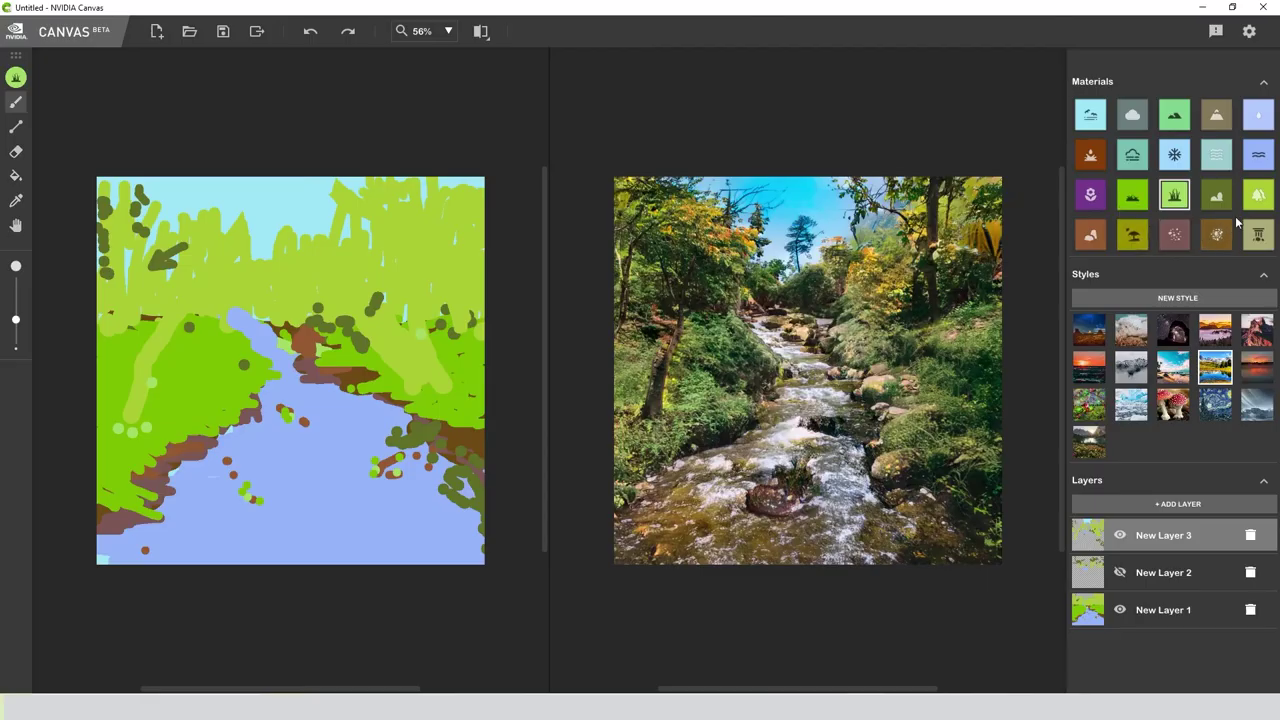
- Streak tree material along the lower left bank's rocky edge, then cover that edge with light green grass-tuft strokes
click(1259, 197)
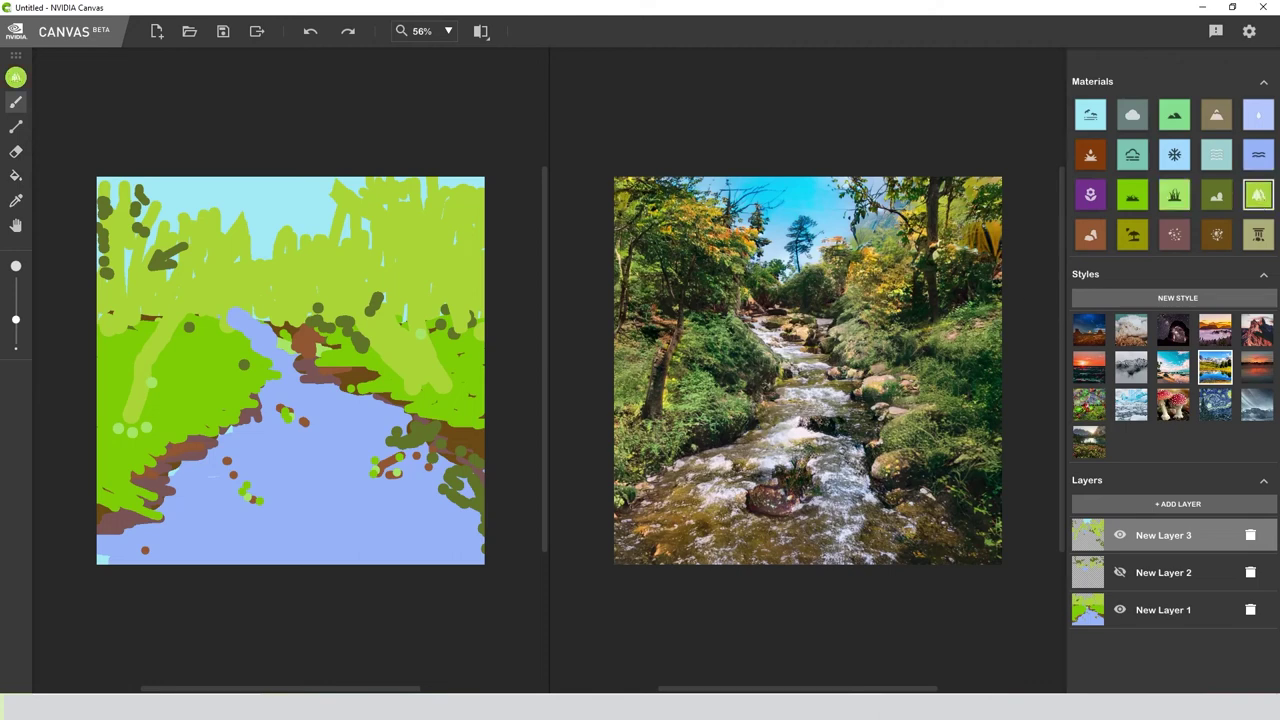
drag(117, 491, 183, 444)
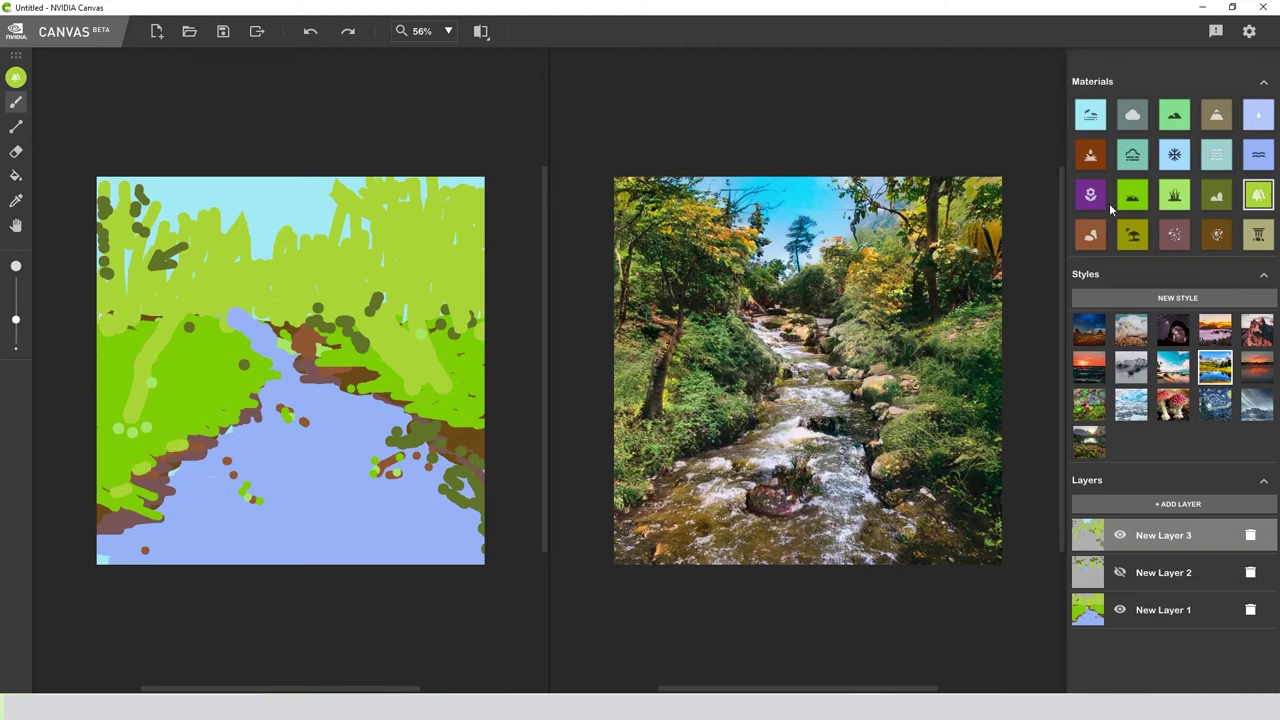
click(1174, 195)
mouse_move(106, 516)
mouse_down()
mouse_move(147, 461)
mouse_move(224, 434)
mouse_up()
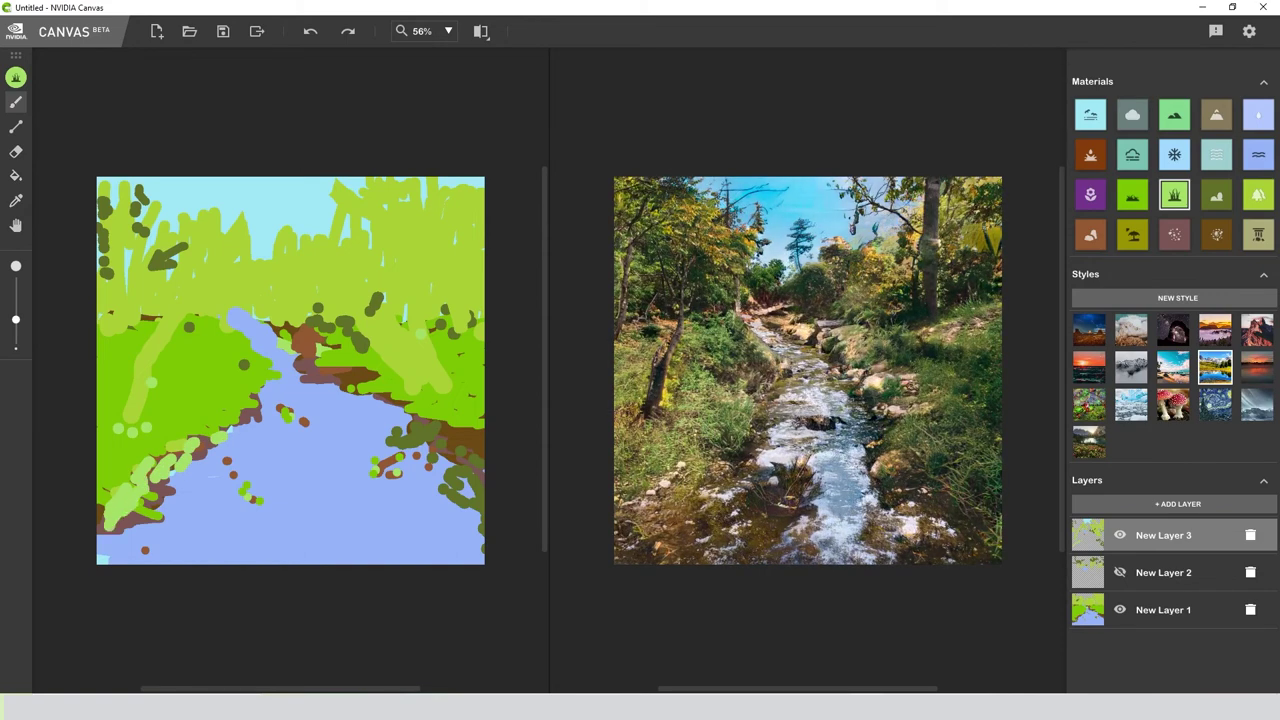
- Dab light green grass tufts on the upper left bank beside the narrow part of the river
click(246, 370)
click(215, 374)
click(250, 346)
- Fill in a dark green bush clump on the right bank beside the far end of the river
click(1216, 195)
click(314, 326)
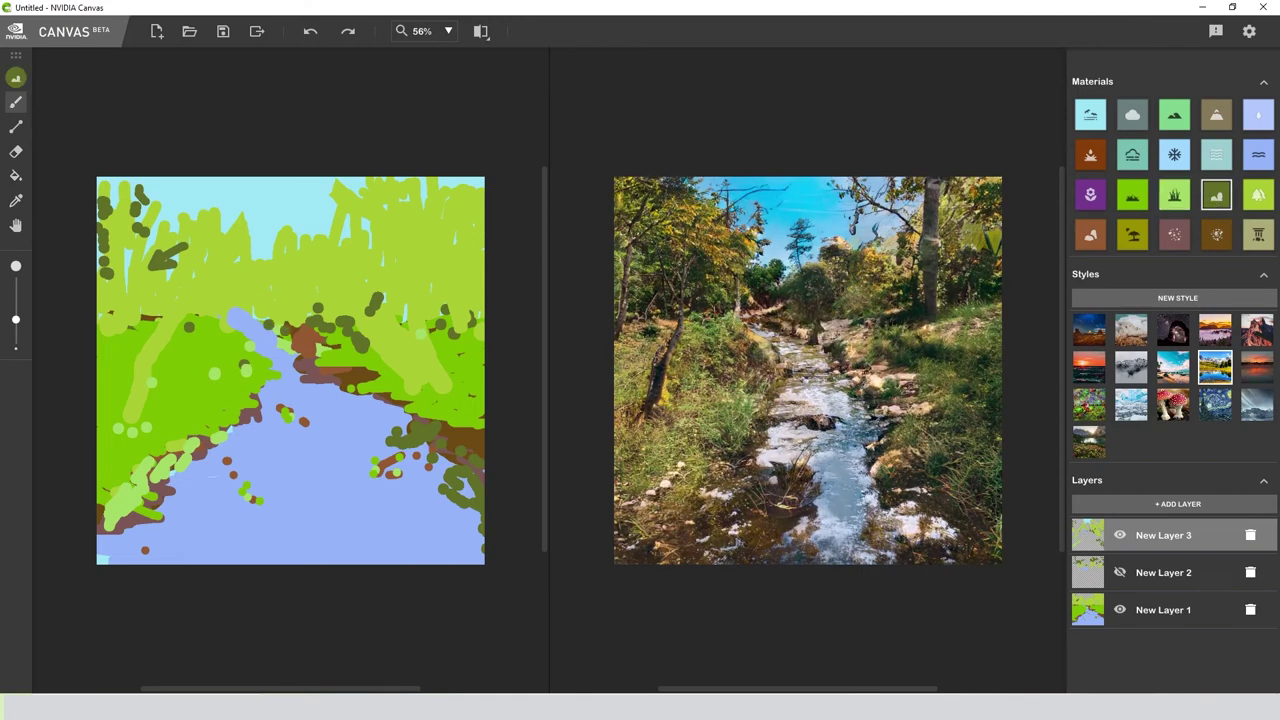
click(329, 318)
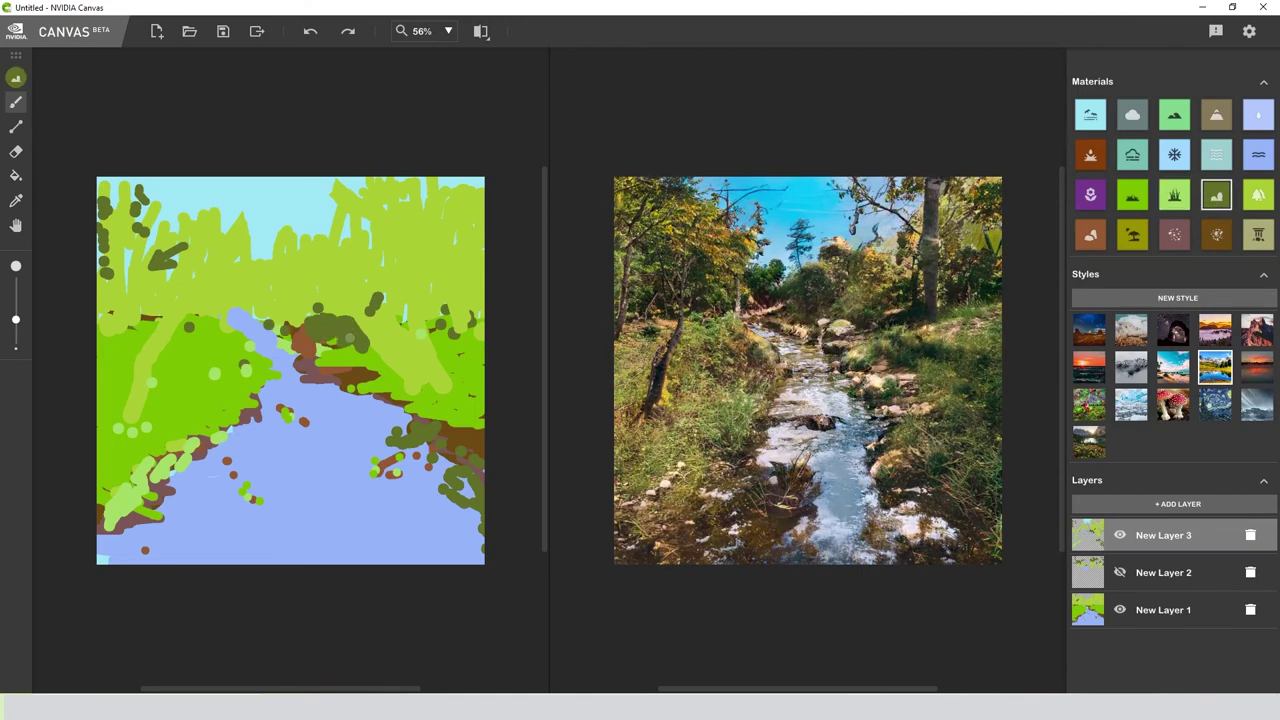